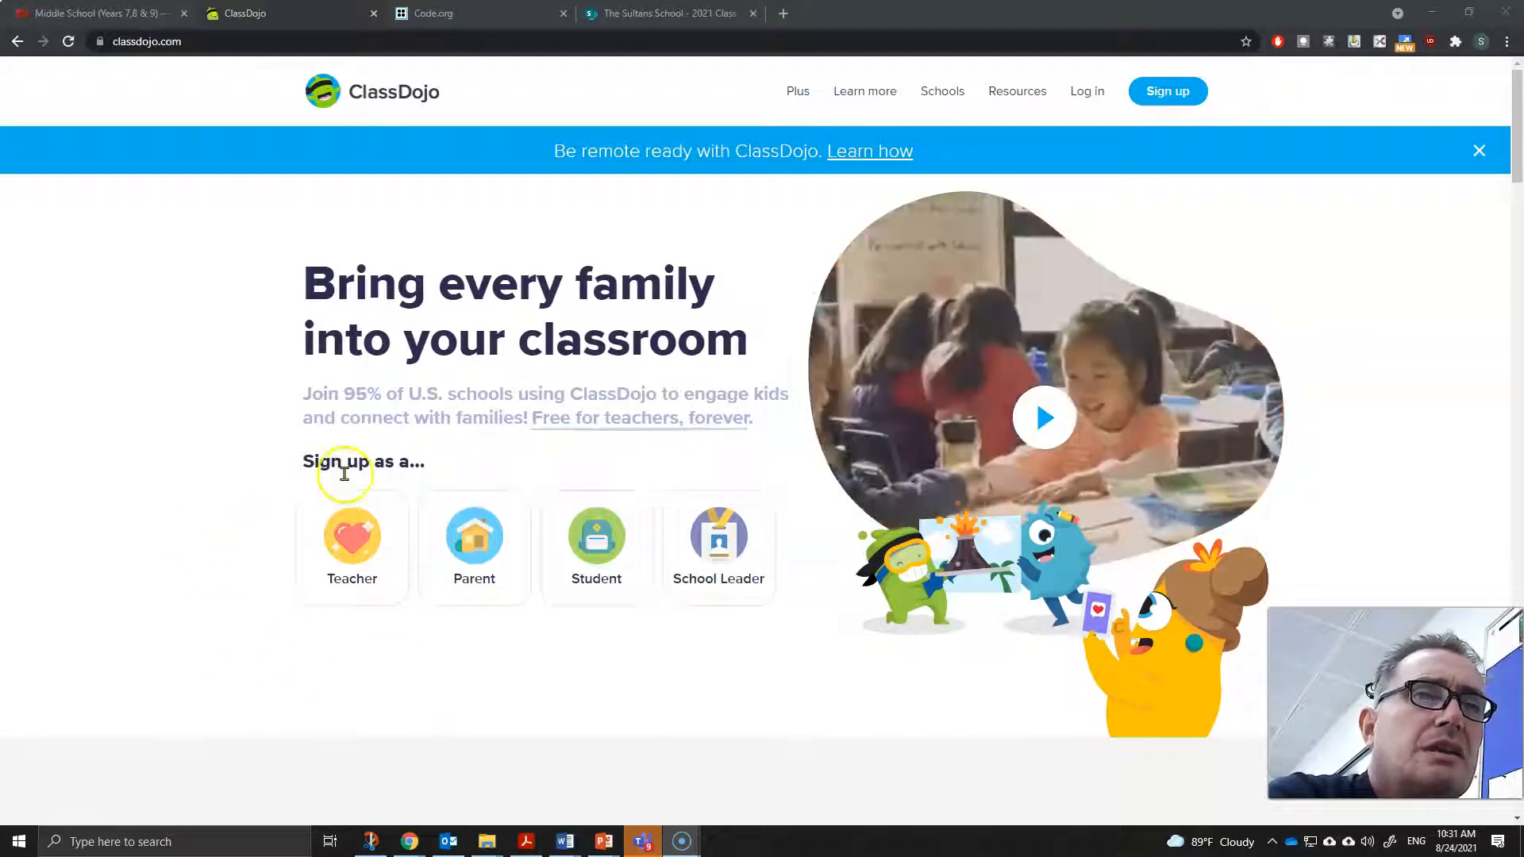
left_click(346, 554)
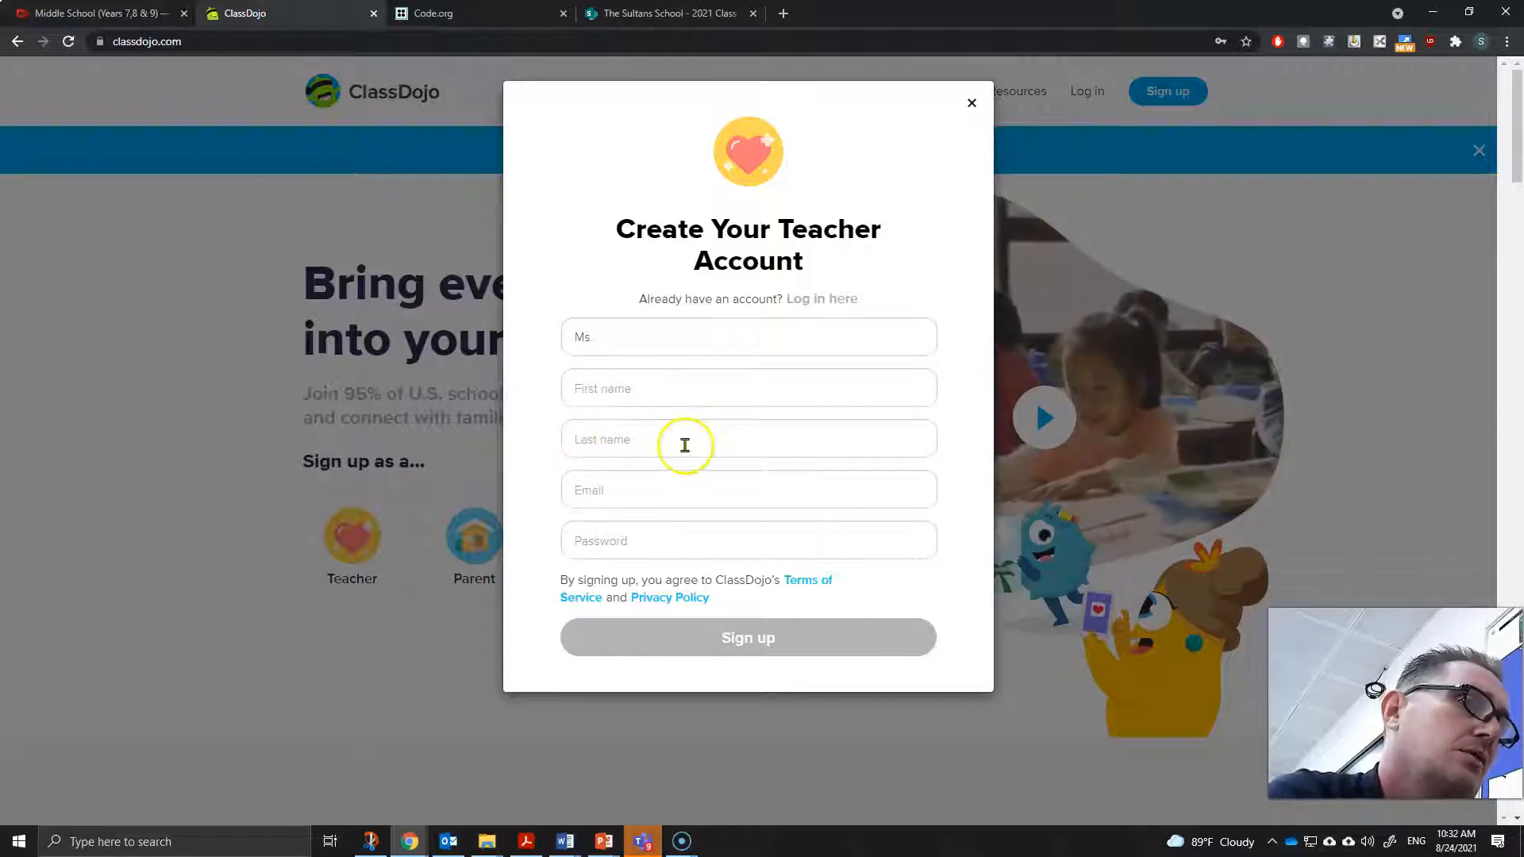
left_click(642, 399)
left_click(728, 397)
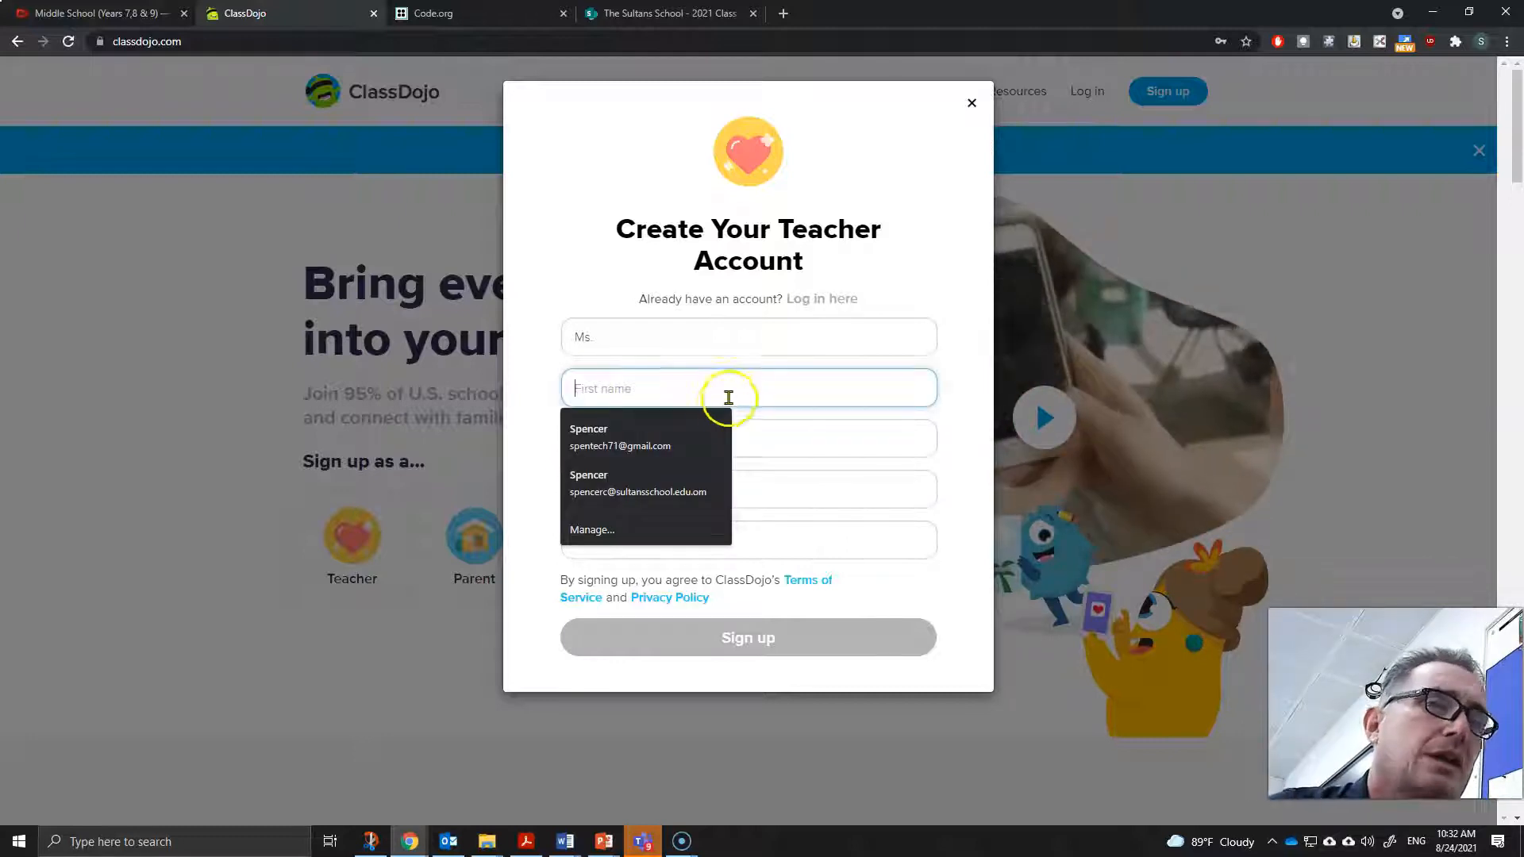
type("Curtis")
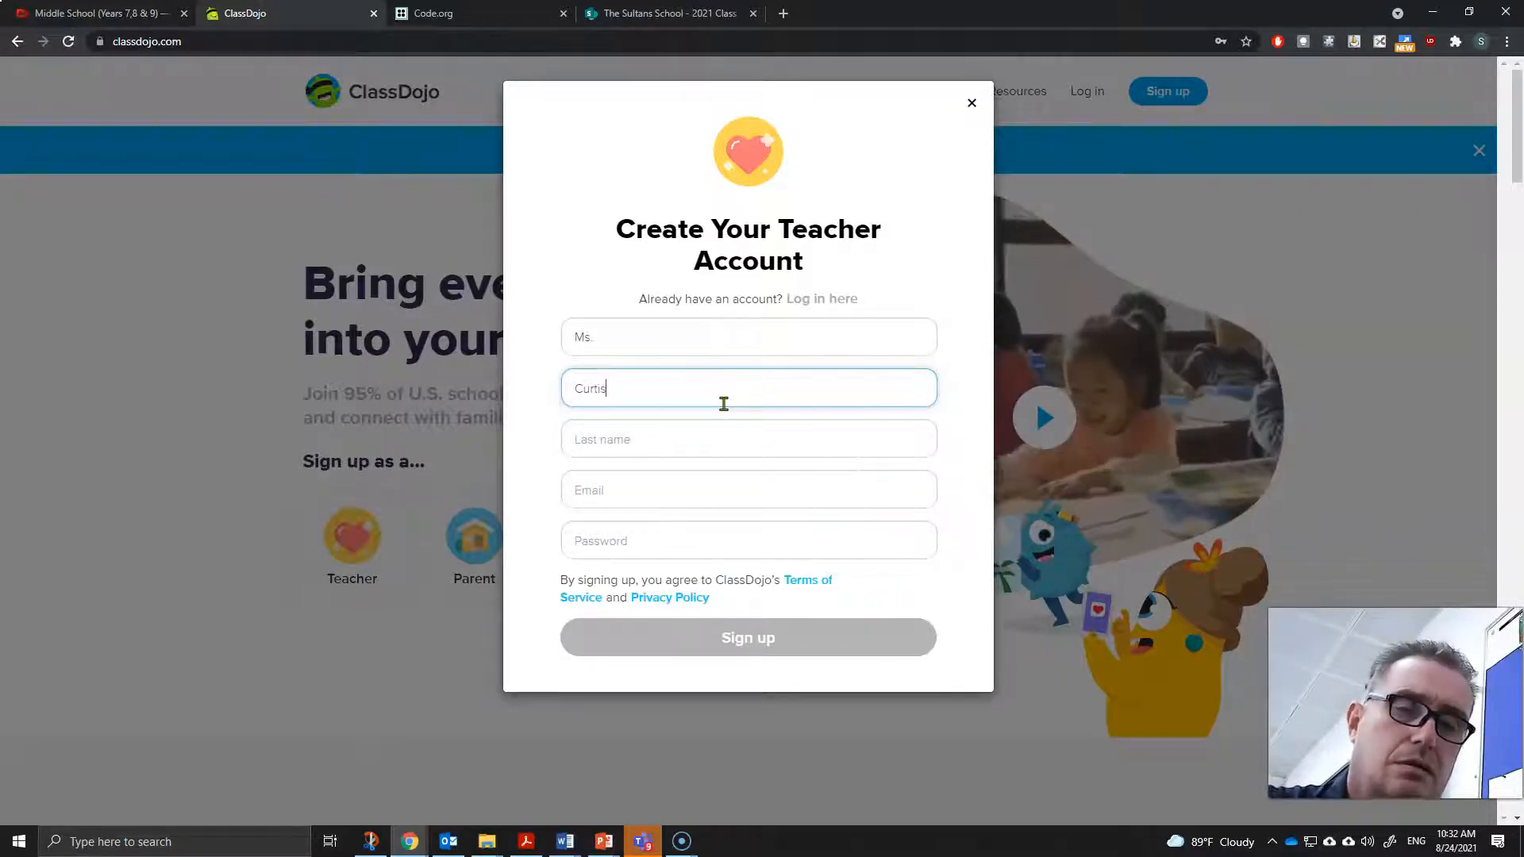
key("Tab")
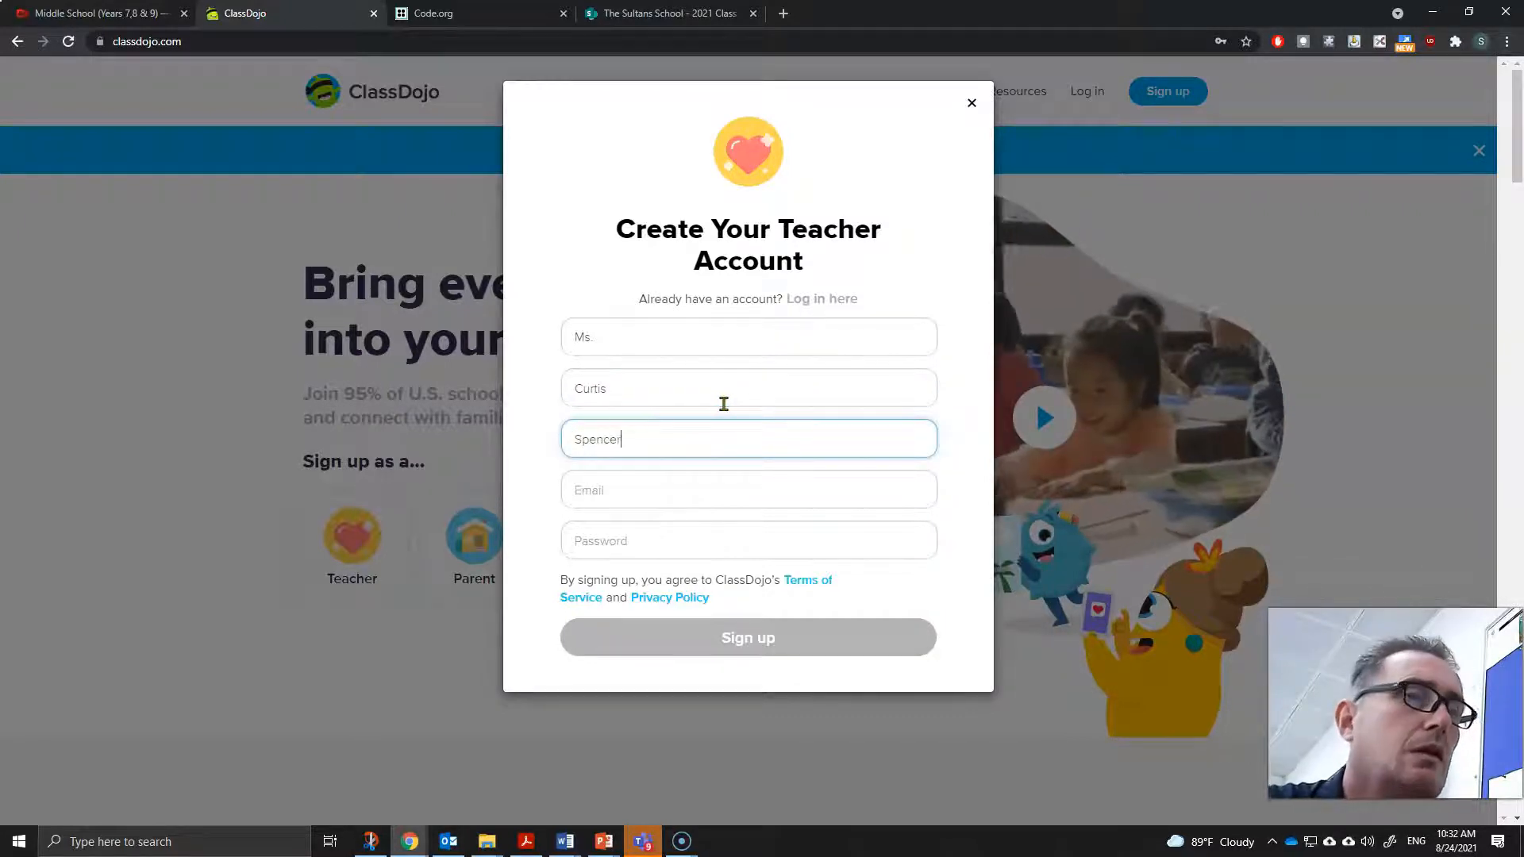
left_click(674, 494)
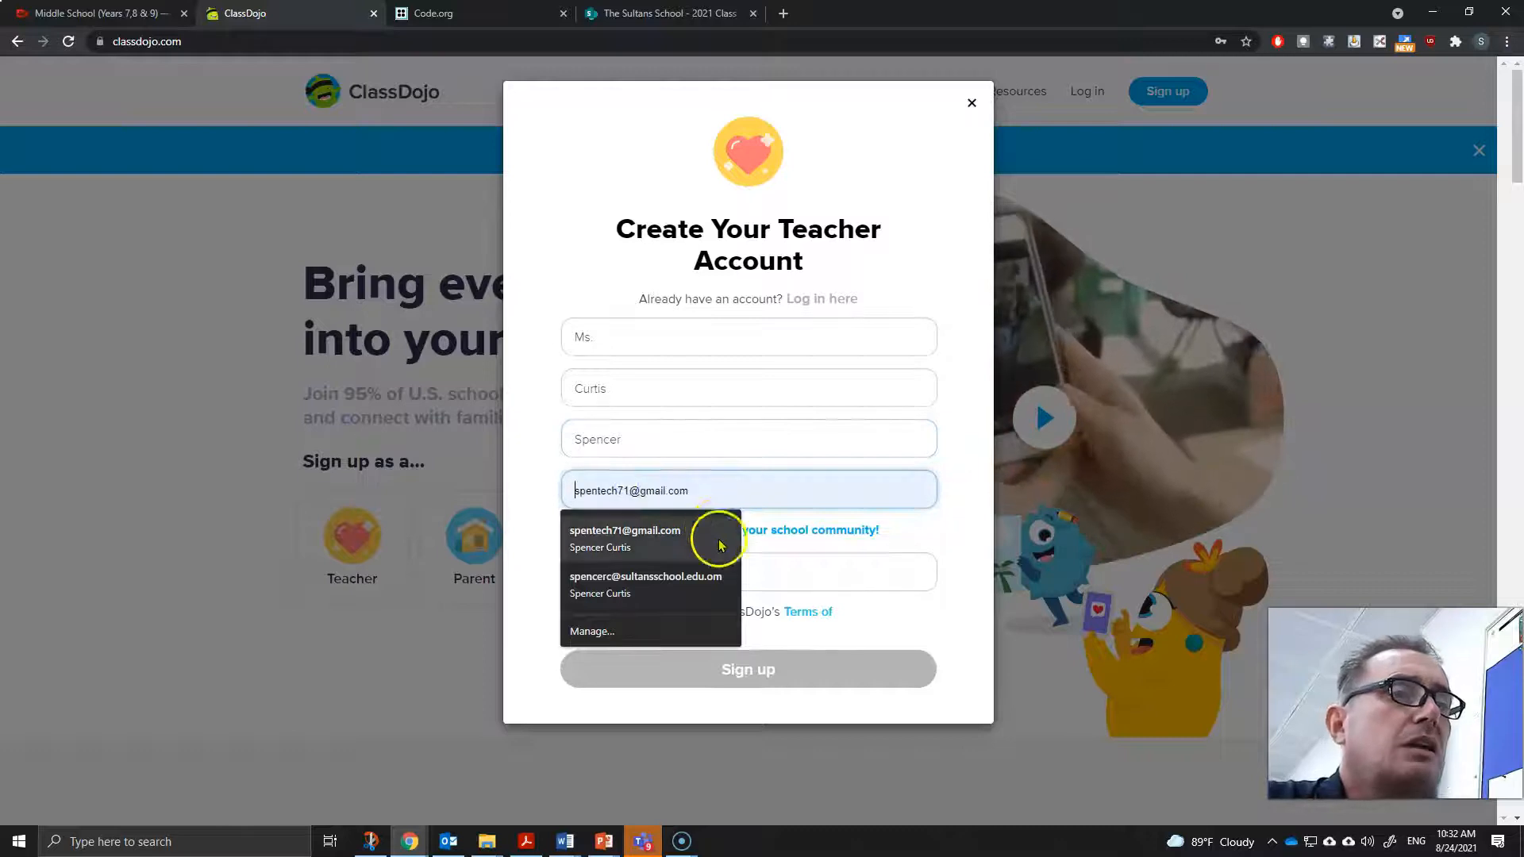
left_click(699, 576)
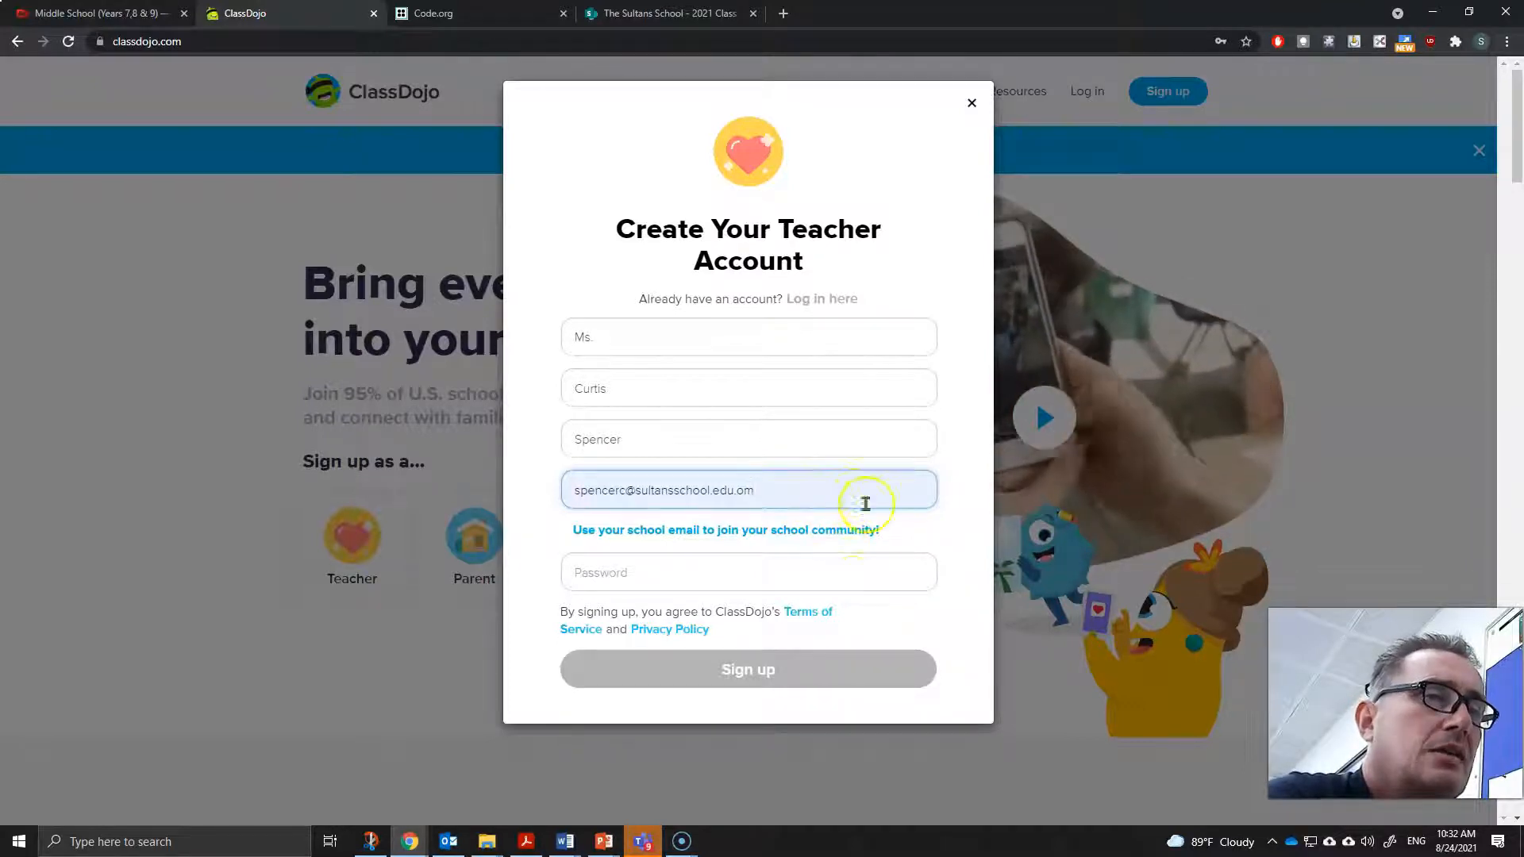
left_click(972, 103)
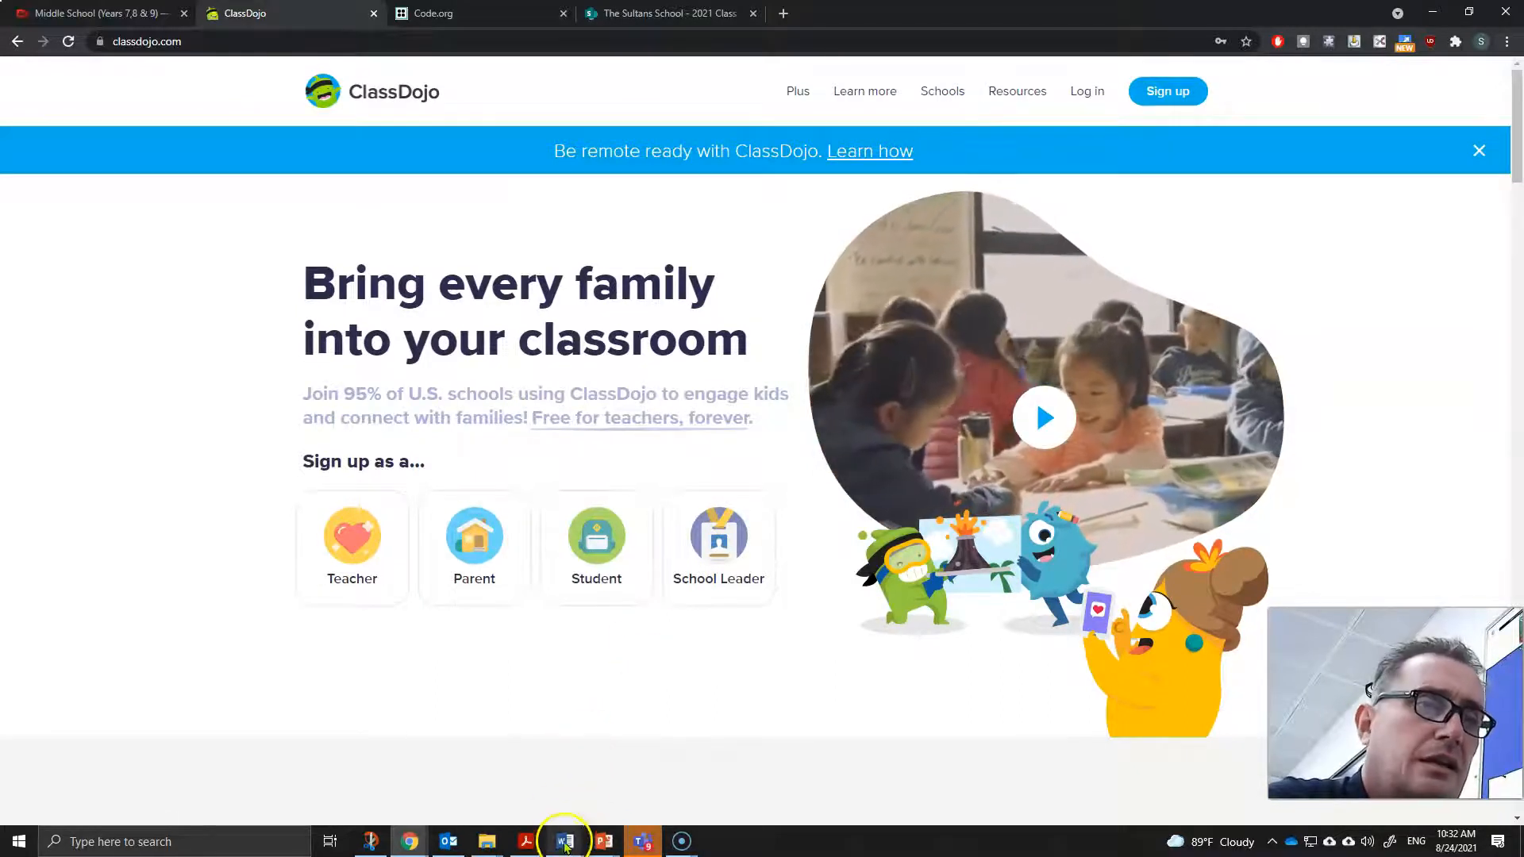
- Open the ClassDojo start-up guide document and read through its account creation and school-joining sections
mouse_move(578, 829)
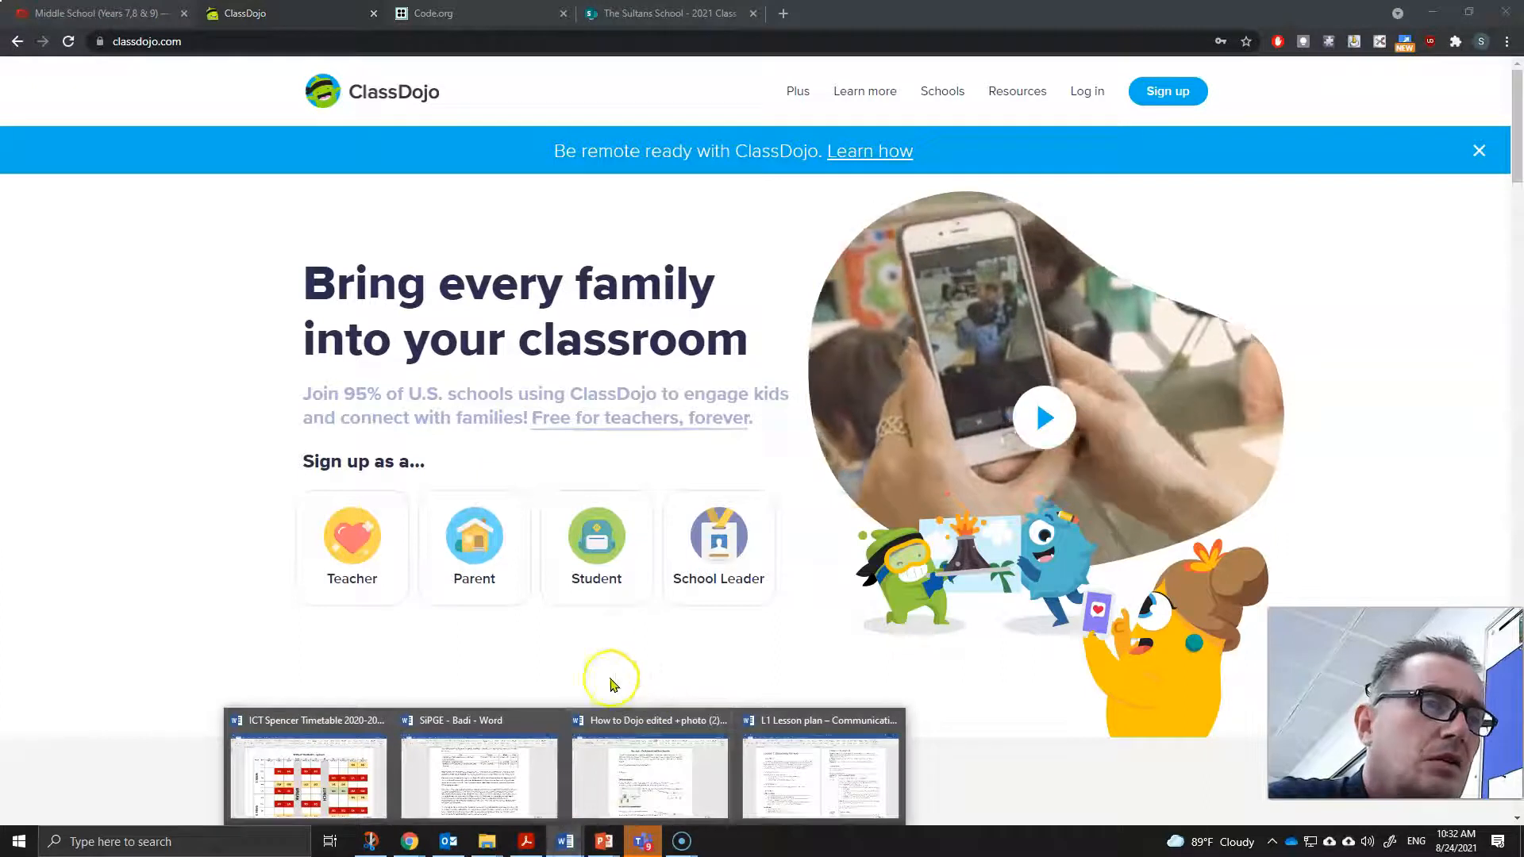
left_click(649, 770)
scroll(842, 436, "down", 5)
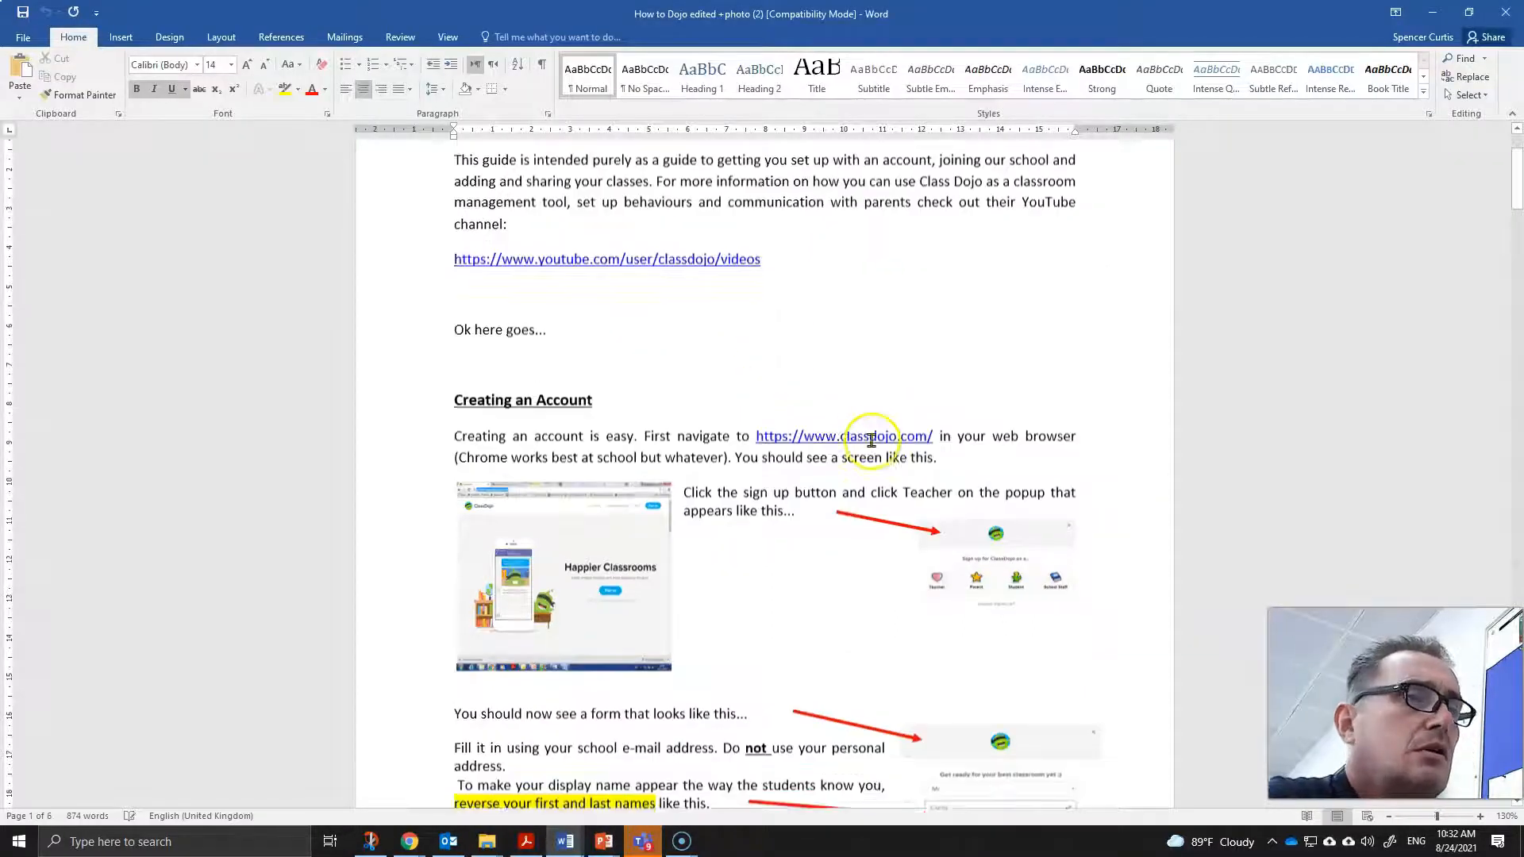
scroll(873, 469, "down", 4)
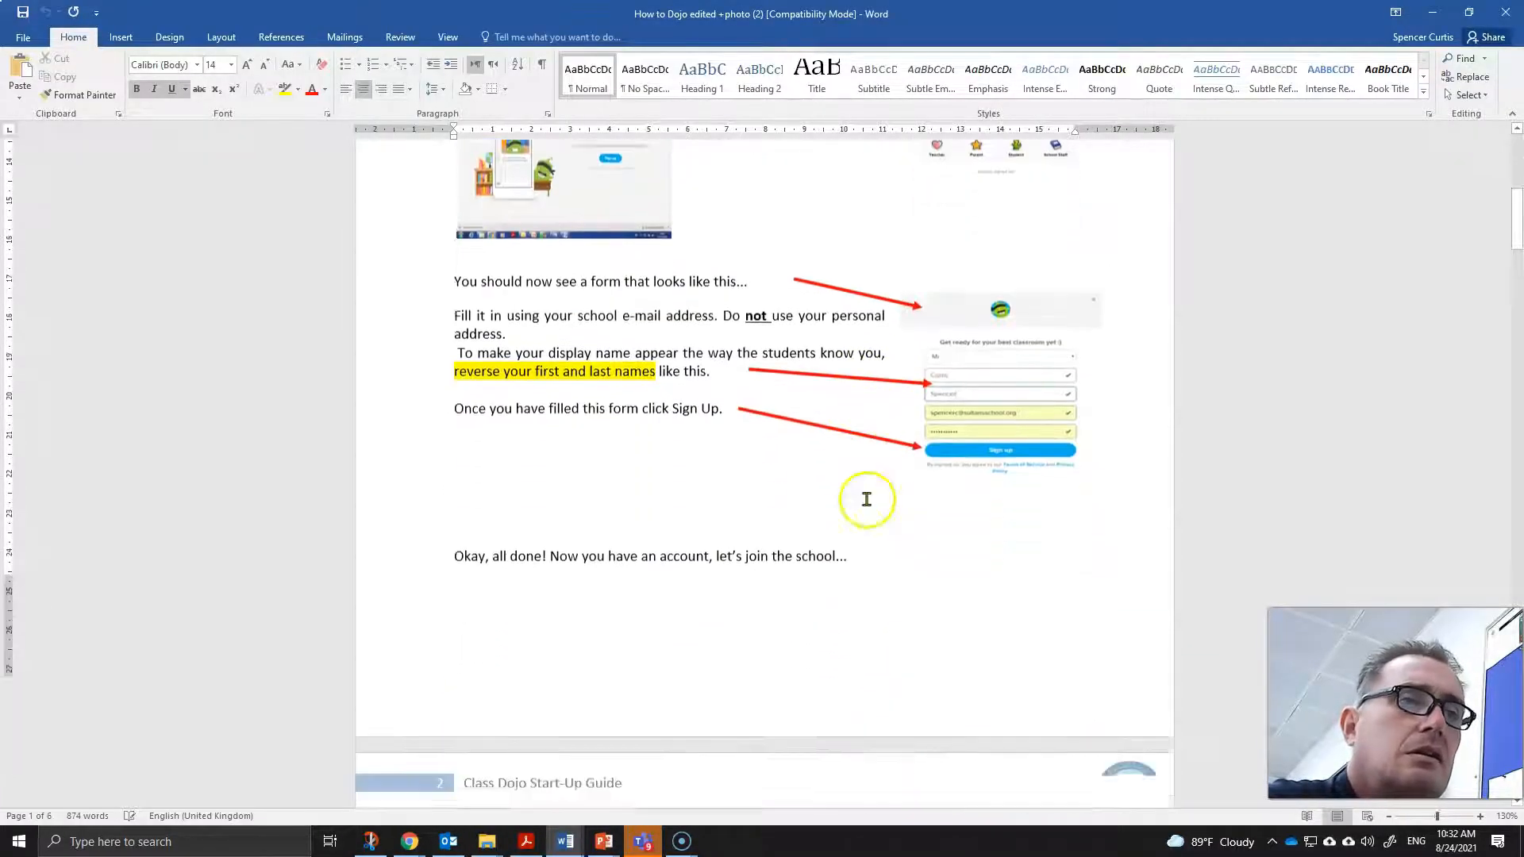
left_click_drag(1518, 242, 1519, 298)
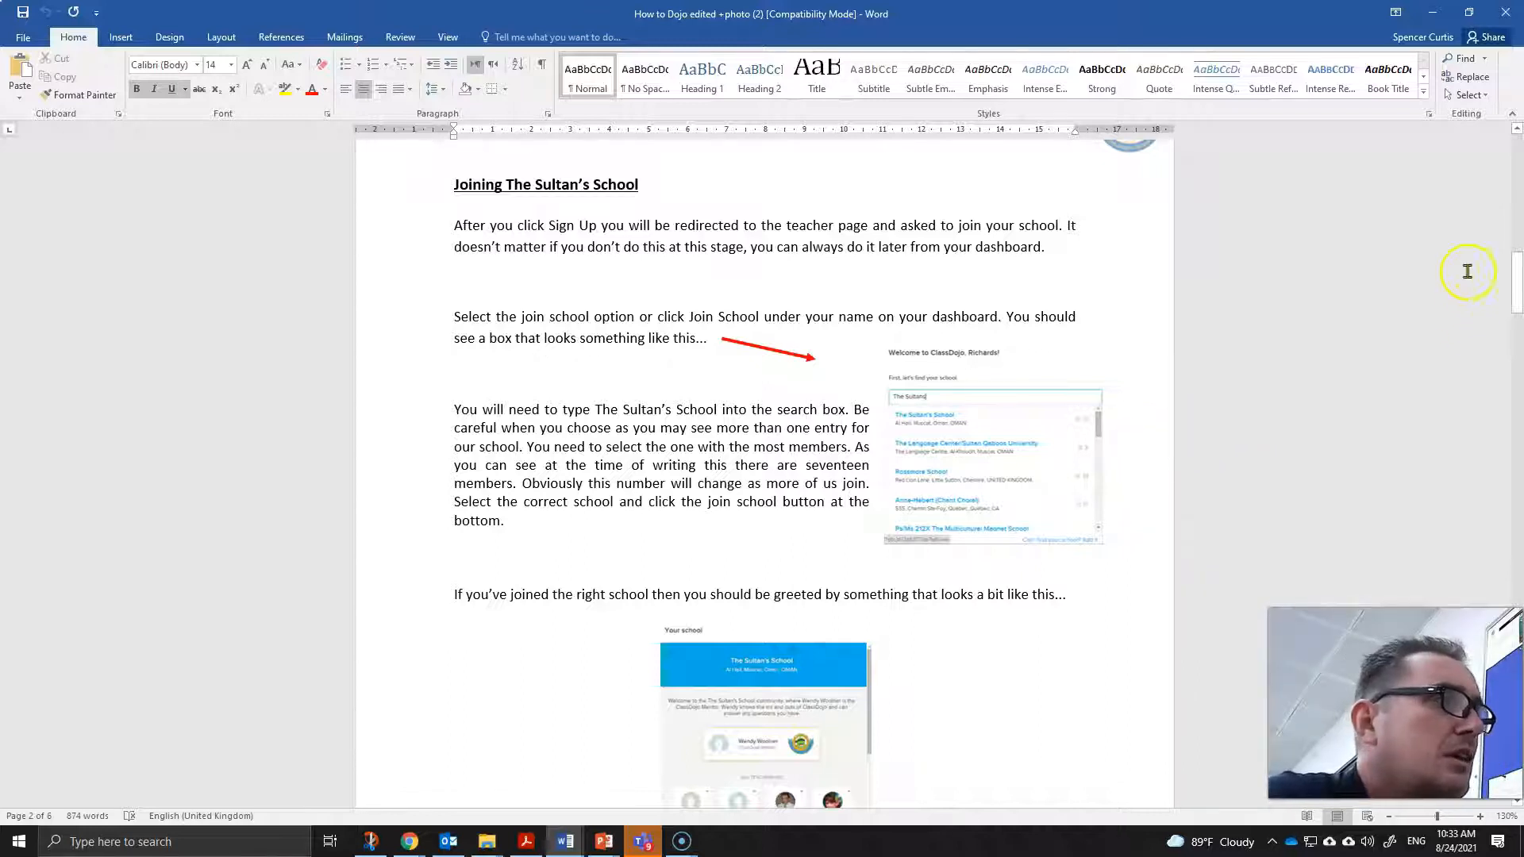
left_click_drag(1521, 286, 1520, 315)
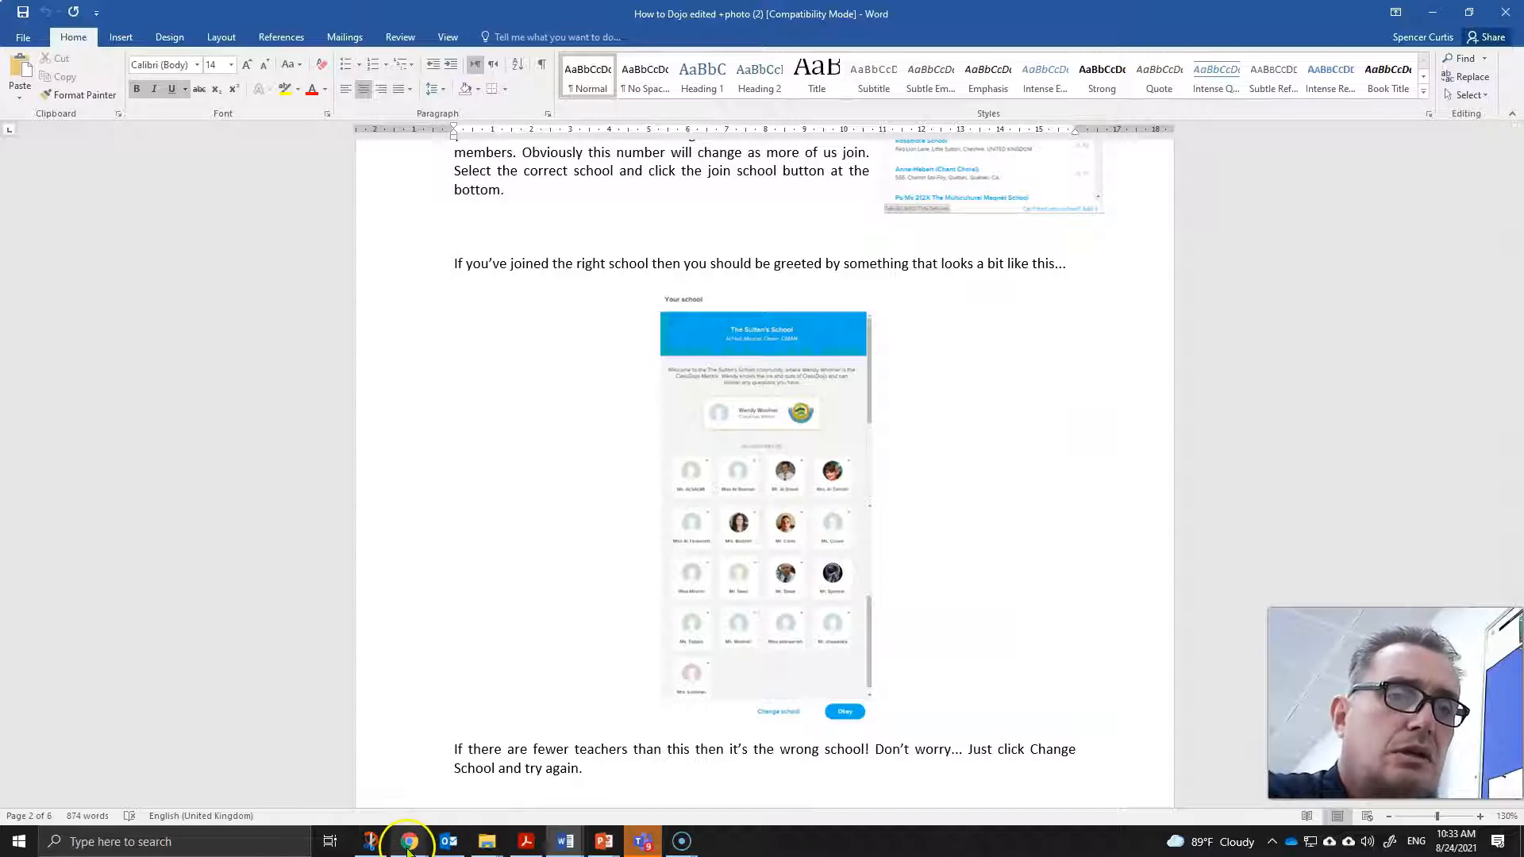
- Return to the browser and log in to ClassDojo as a teacher using the saved credentials
left_click(285, 758)
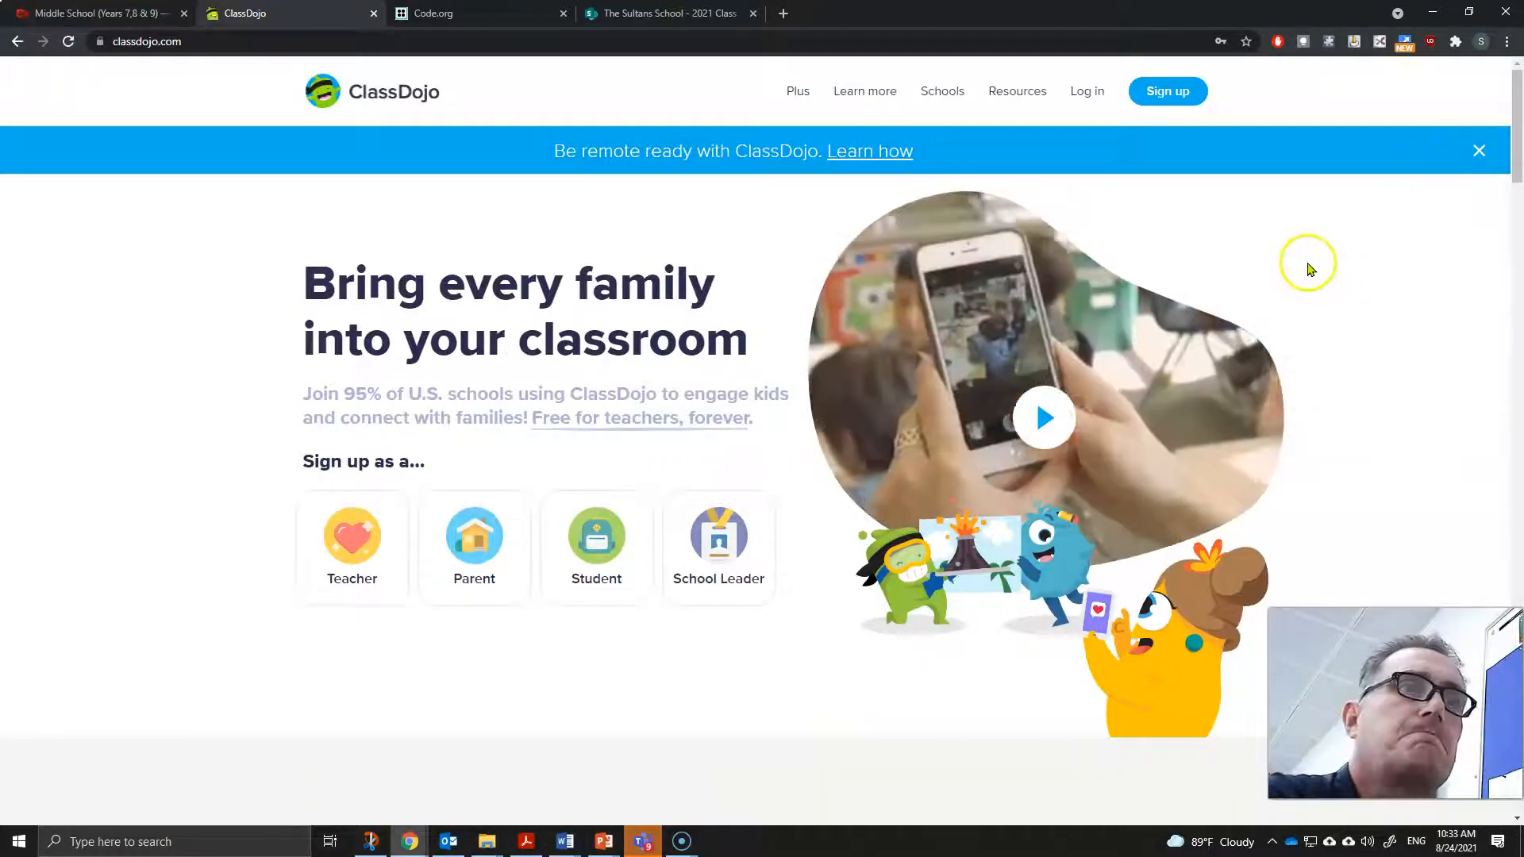
left_click(1084, 92)
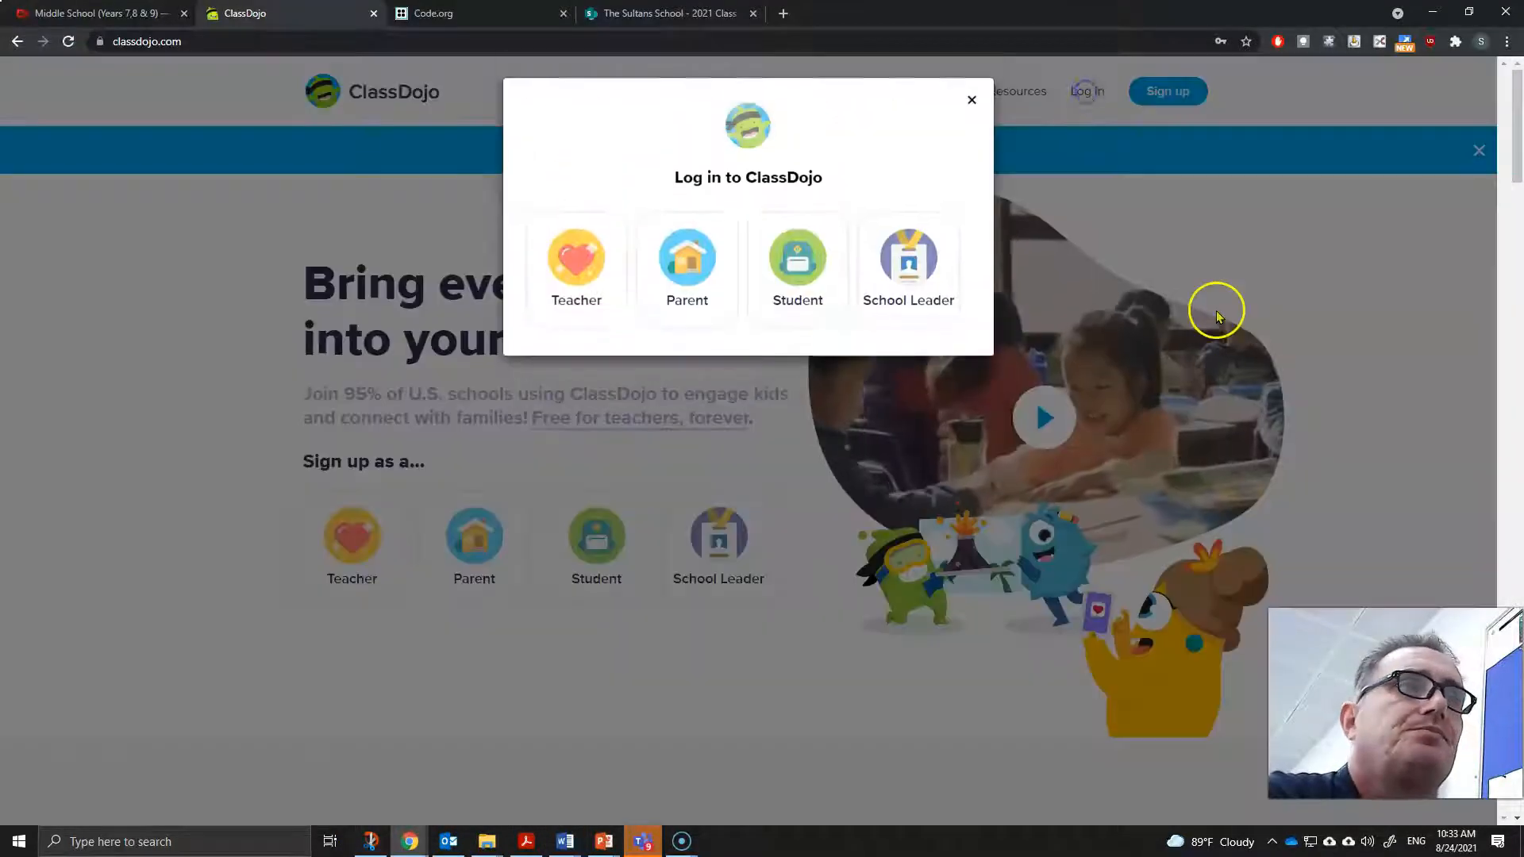
left_click(577, 279)
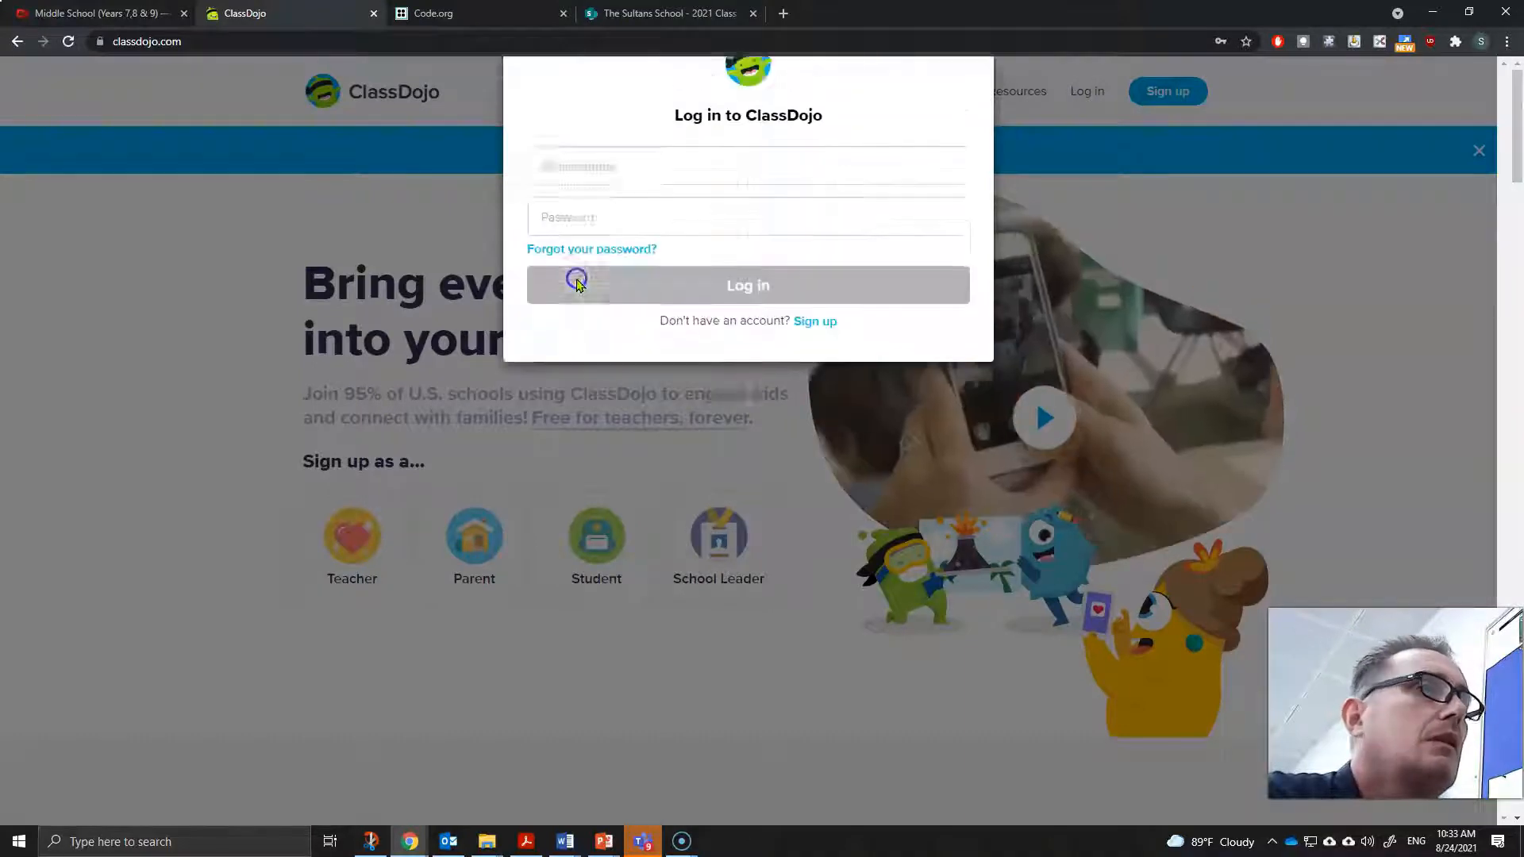
left_click(748, 349)
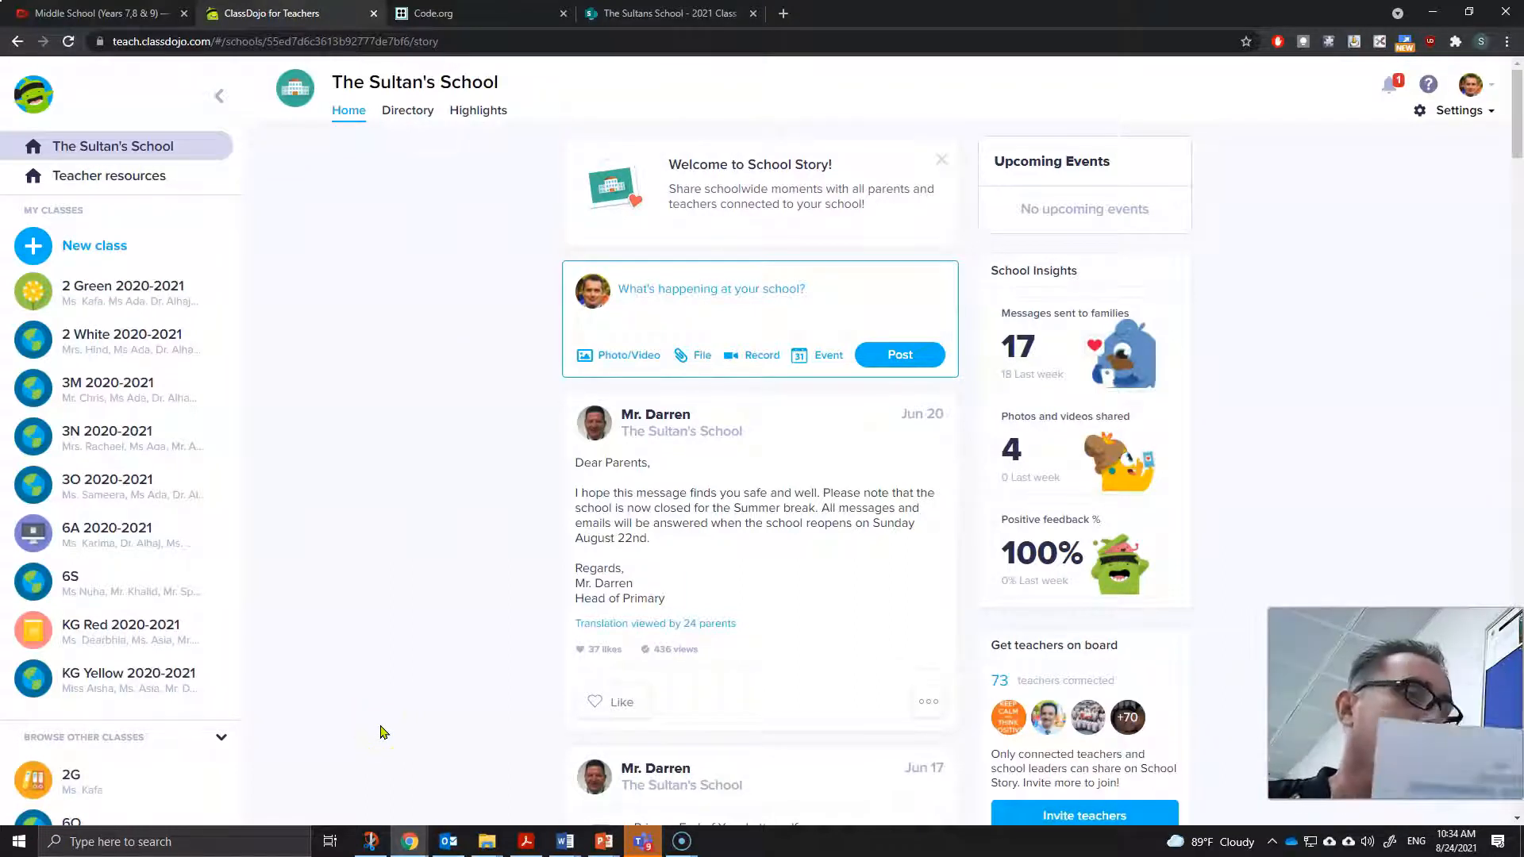
- Start a new class named 6N 2021-2022 and set its grade to 6th Grade
left_click(255, 731)
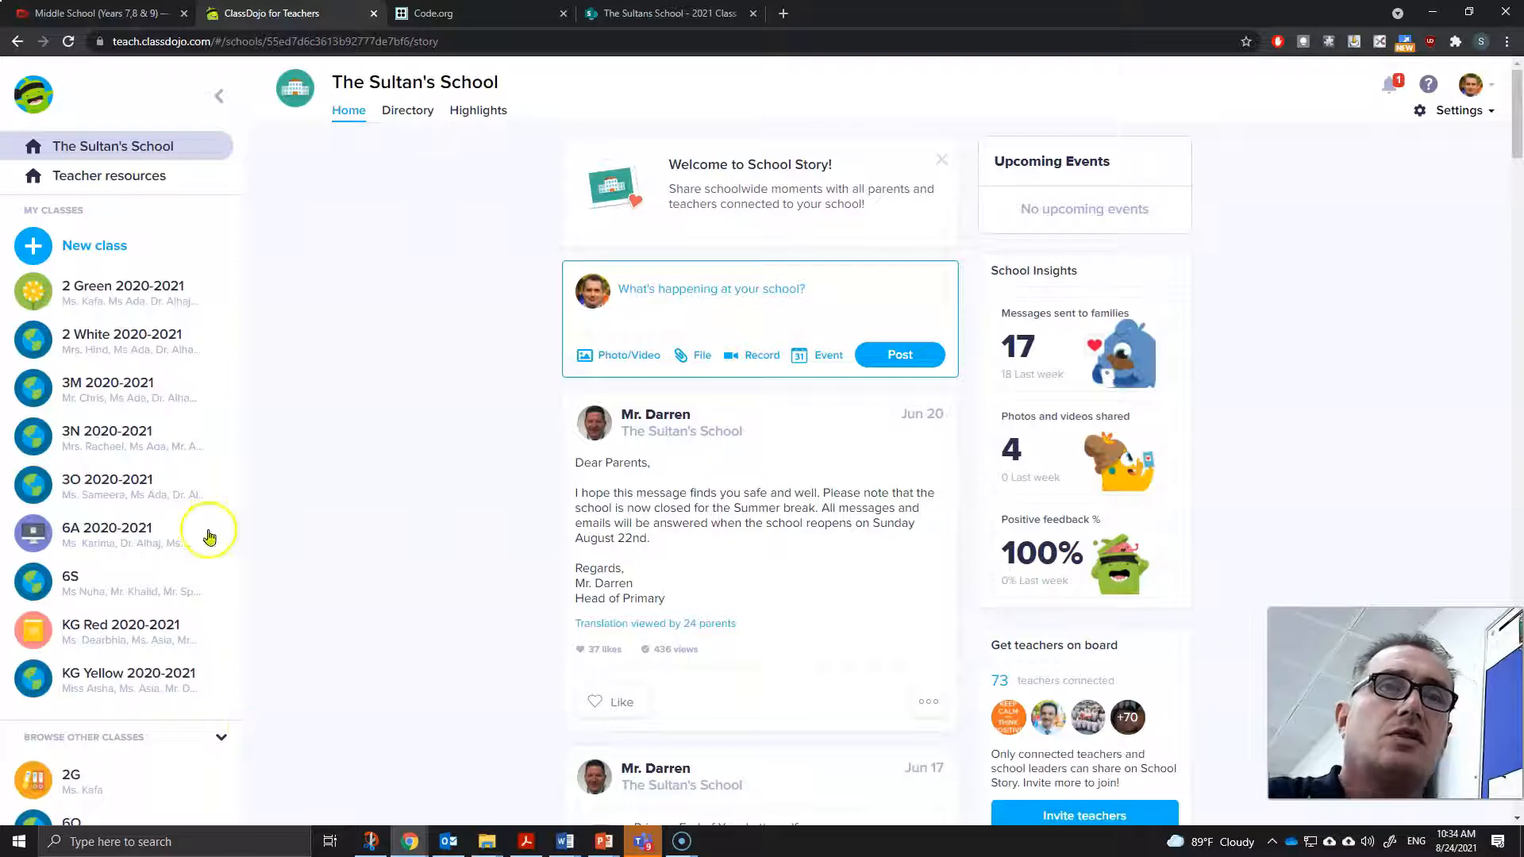
left_click(101, 251)
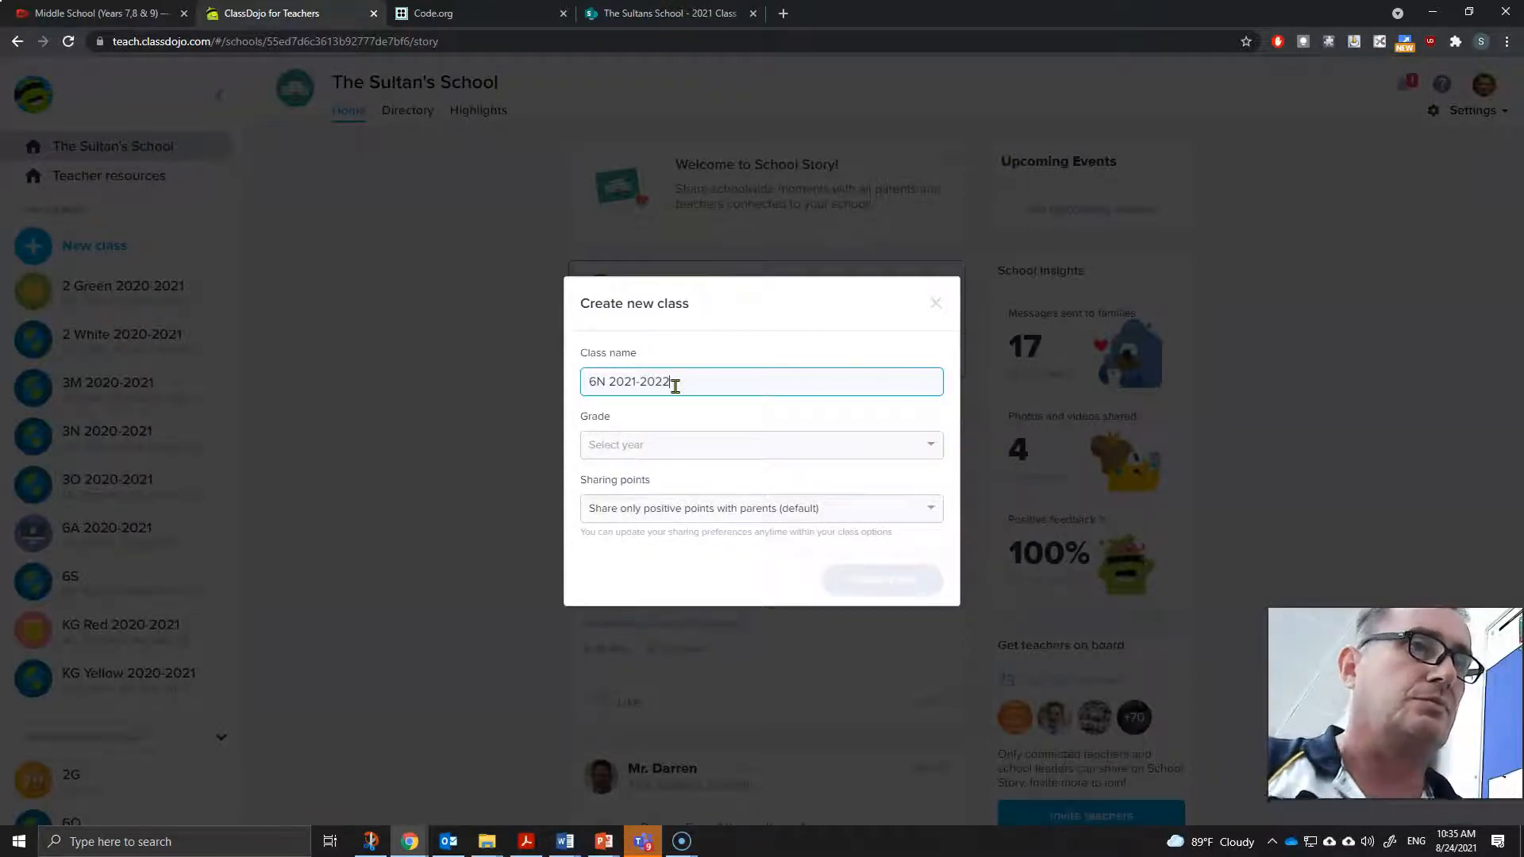
left_click(932, 447)
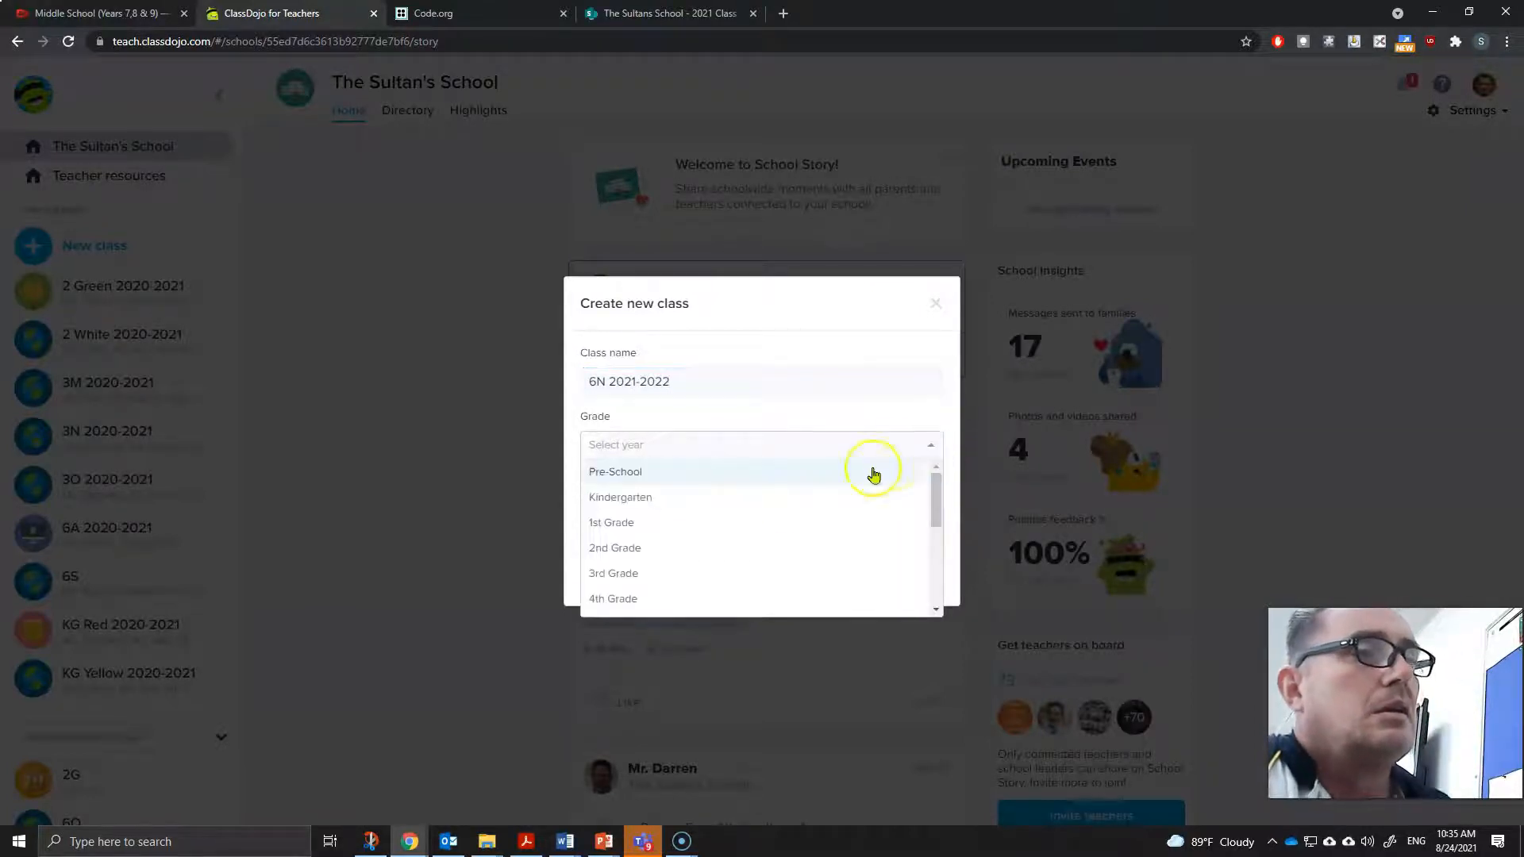
scroll(705, 544, "down", 2)
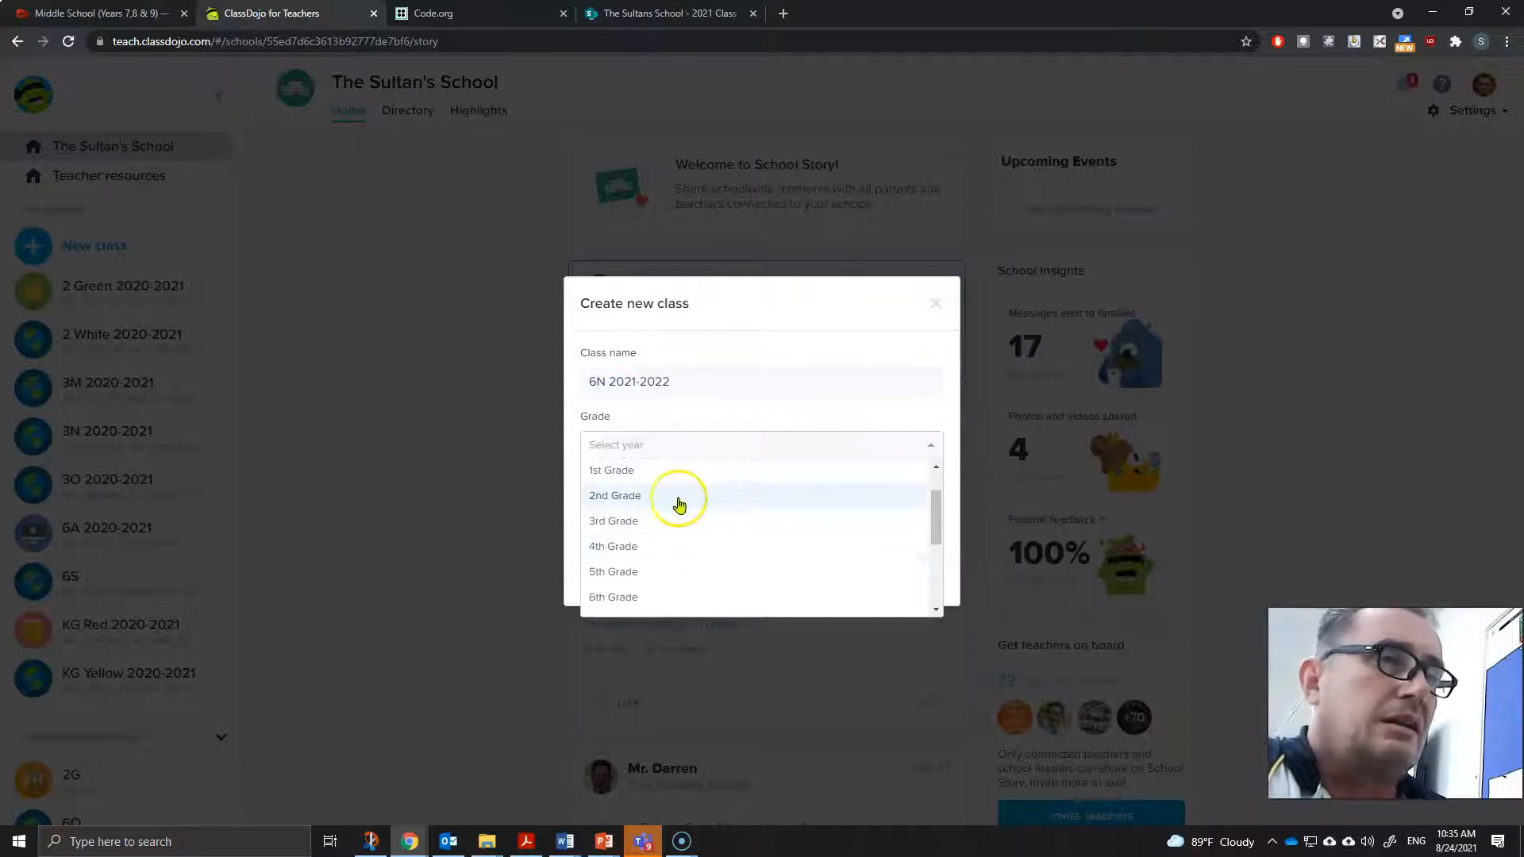
left_click(627, 601)
- Set sharing points to Don't share points with parents and create the class
left_click(738, 509)
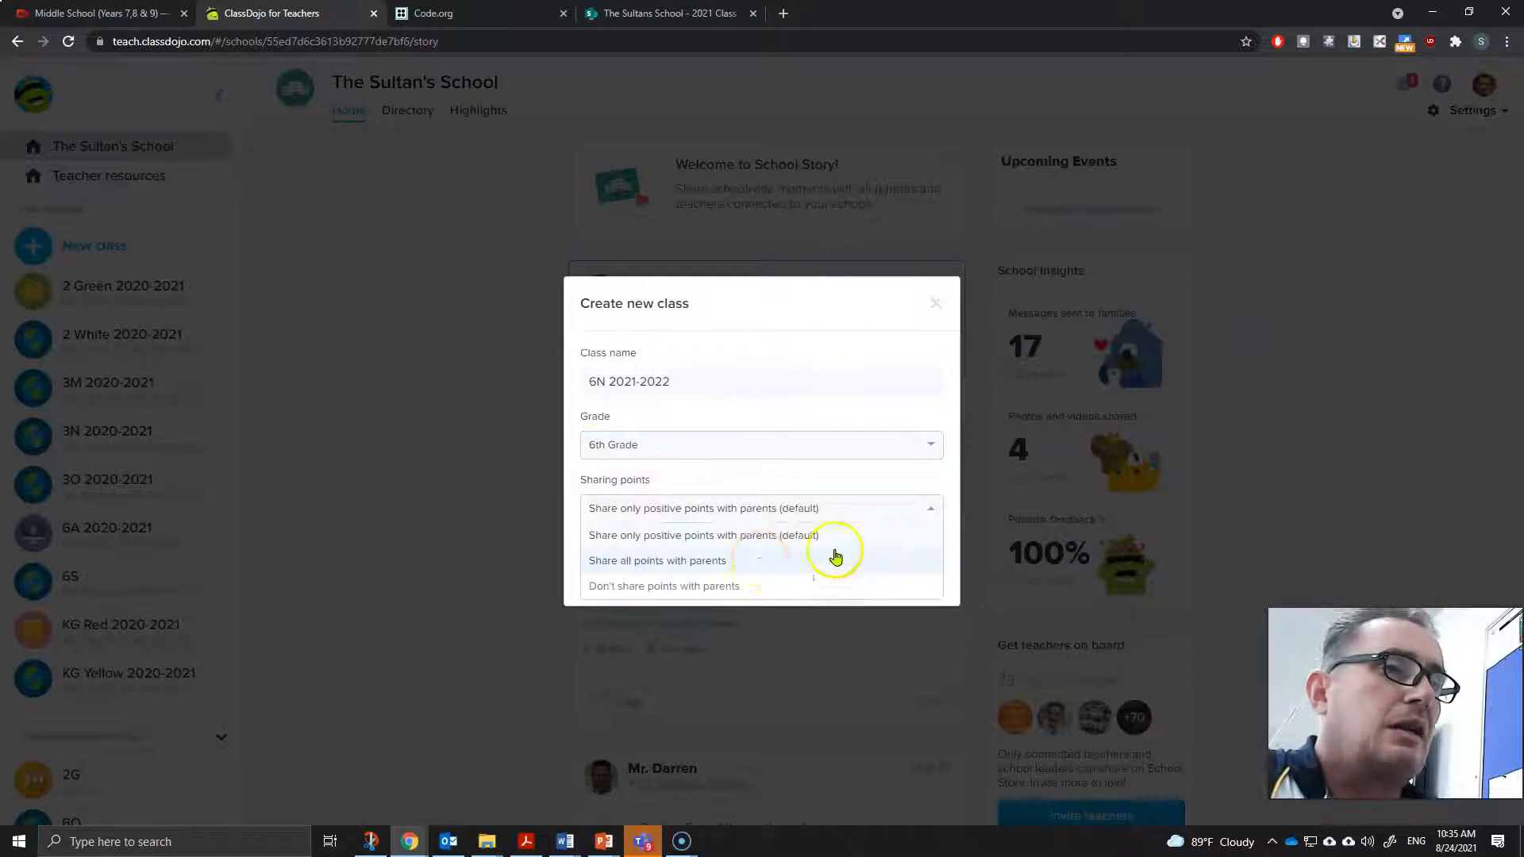
left_click(717, 593)
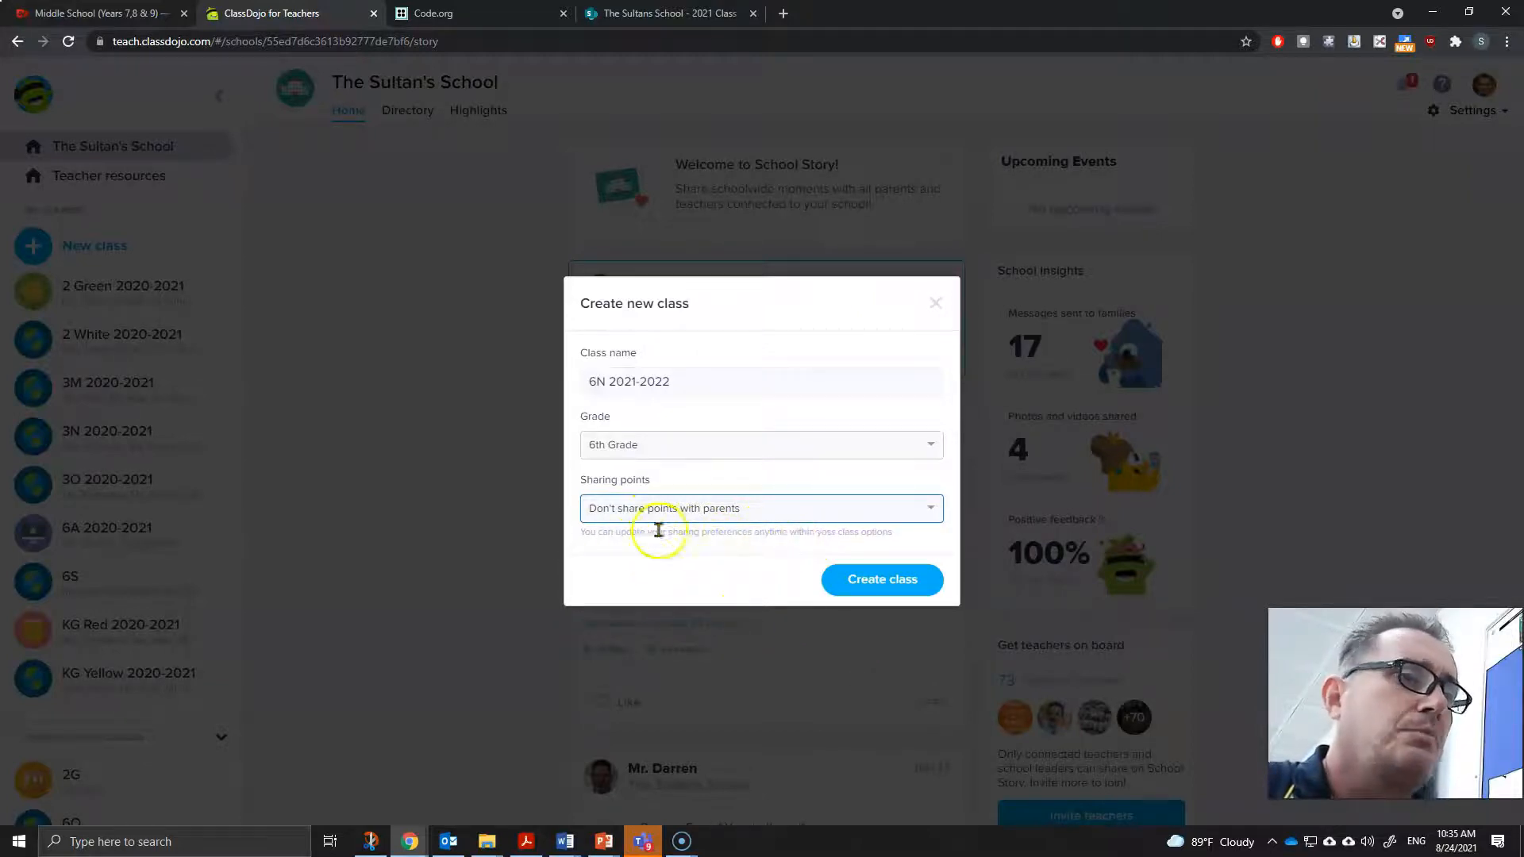
left_click(881, 587)
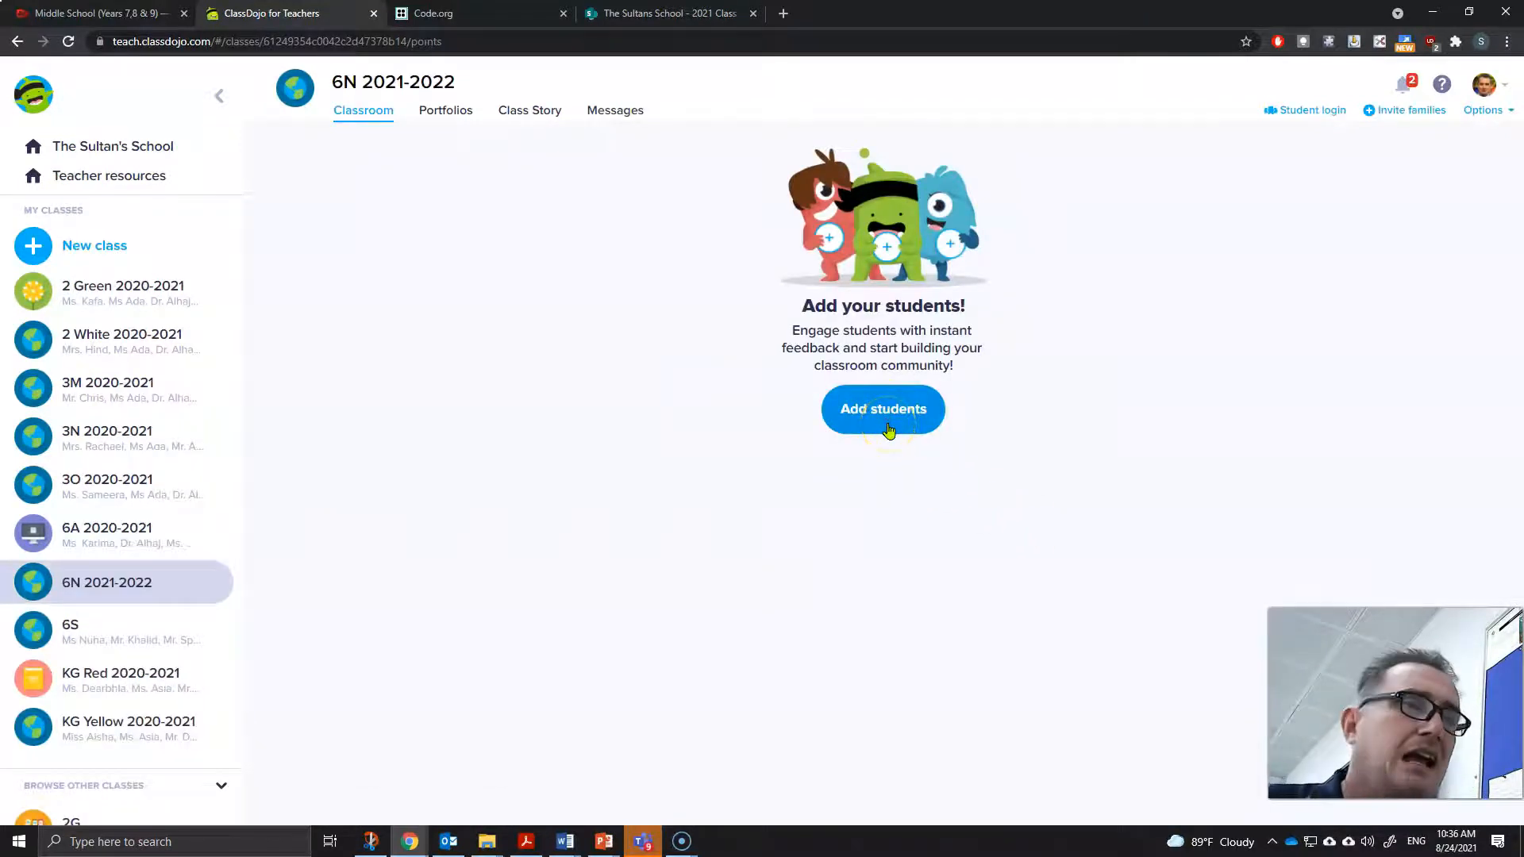
- Open Add students, search the school directory for a student by first name, and add the matching student
left_click(889, 420)
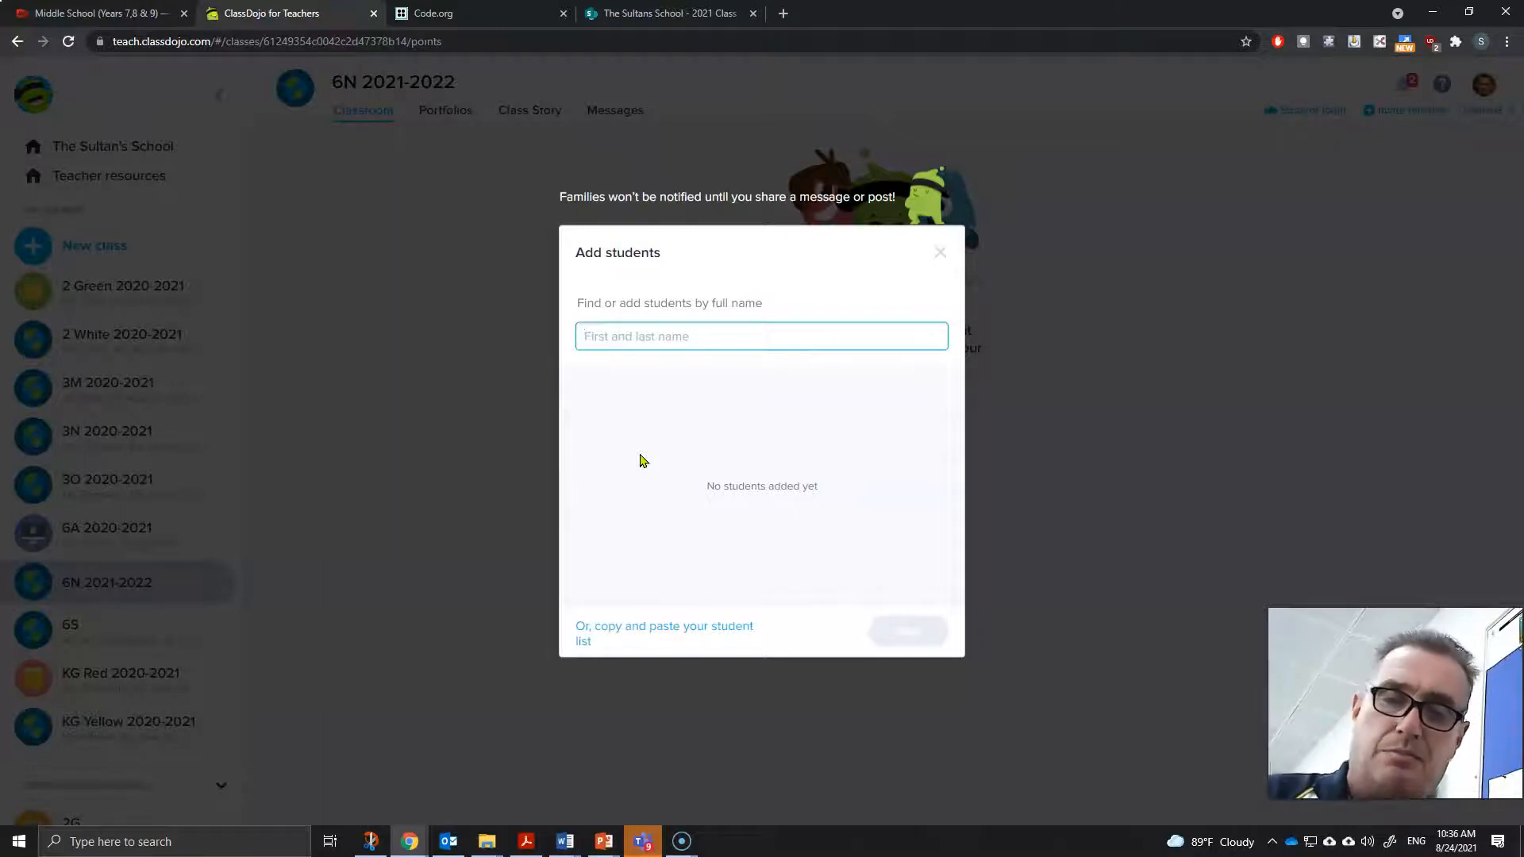
type("abdu")
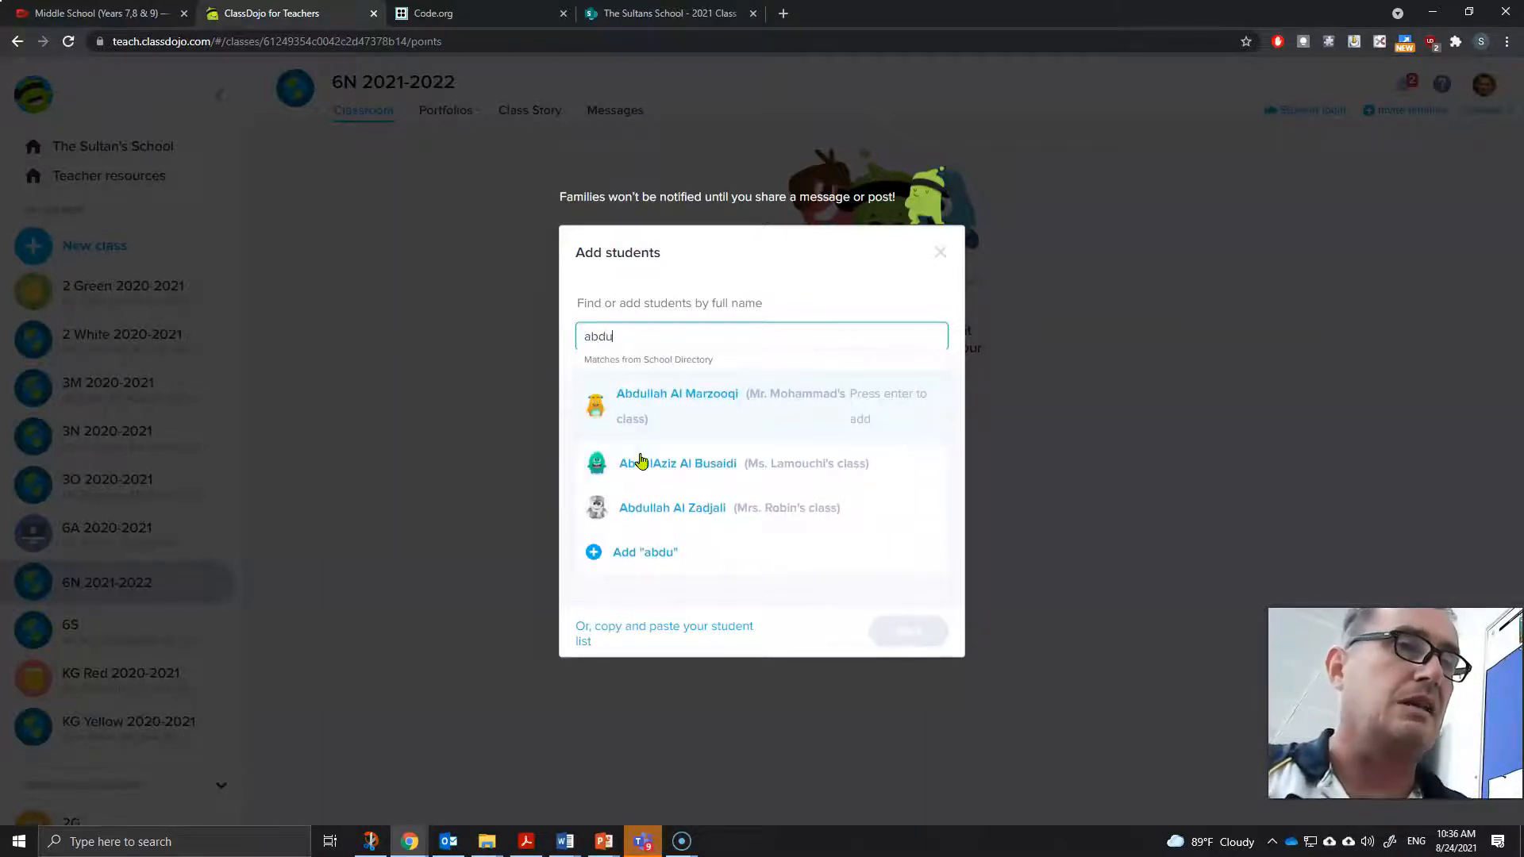
type("llah")
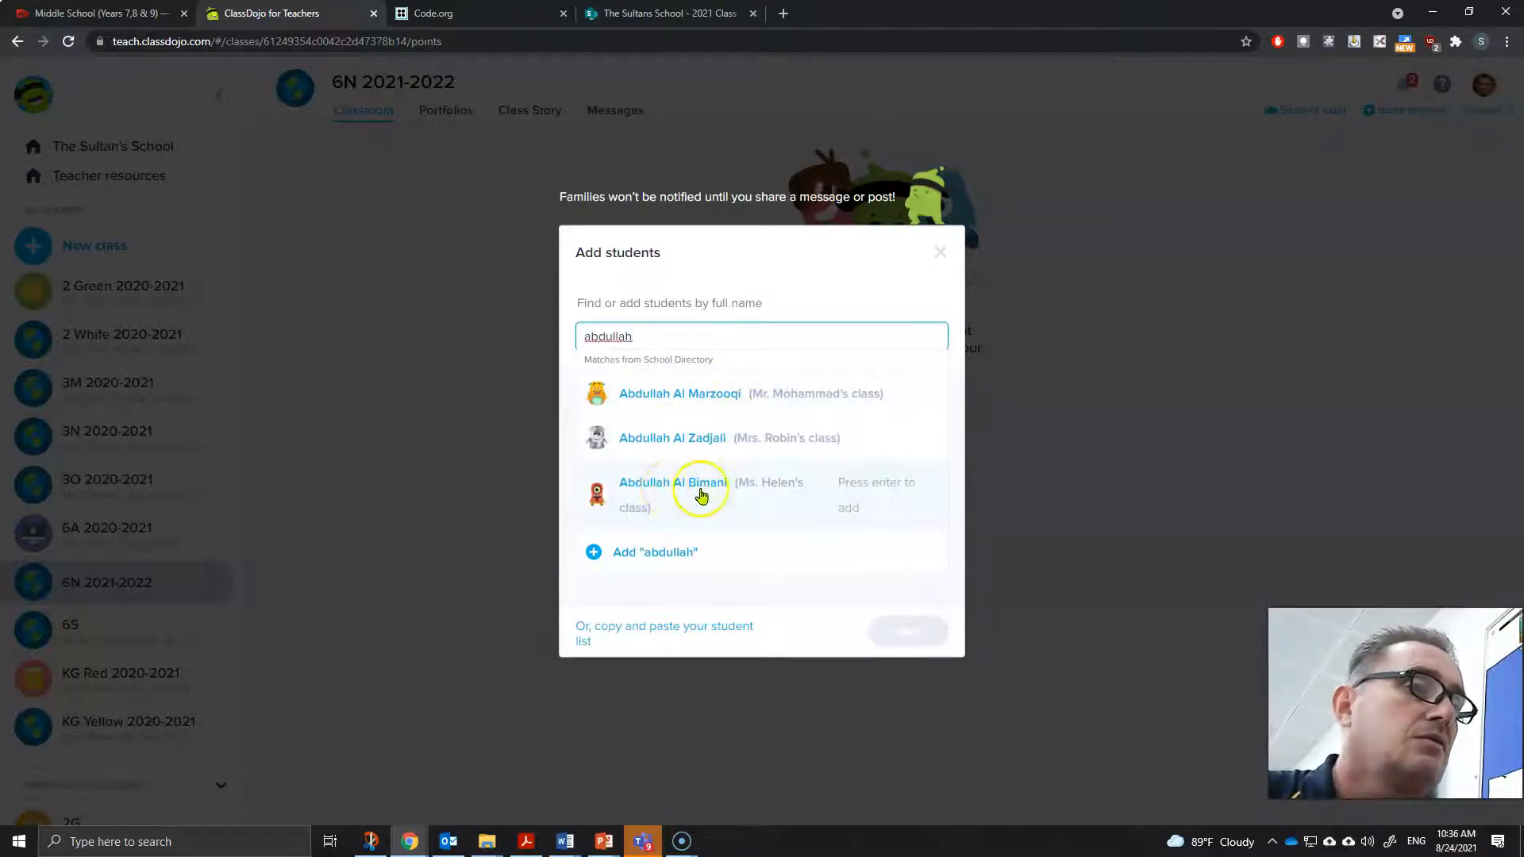
left_click(693, 492)
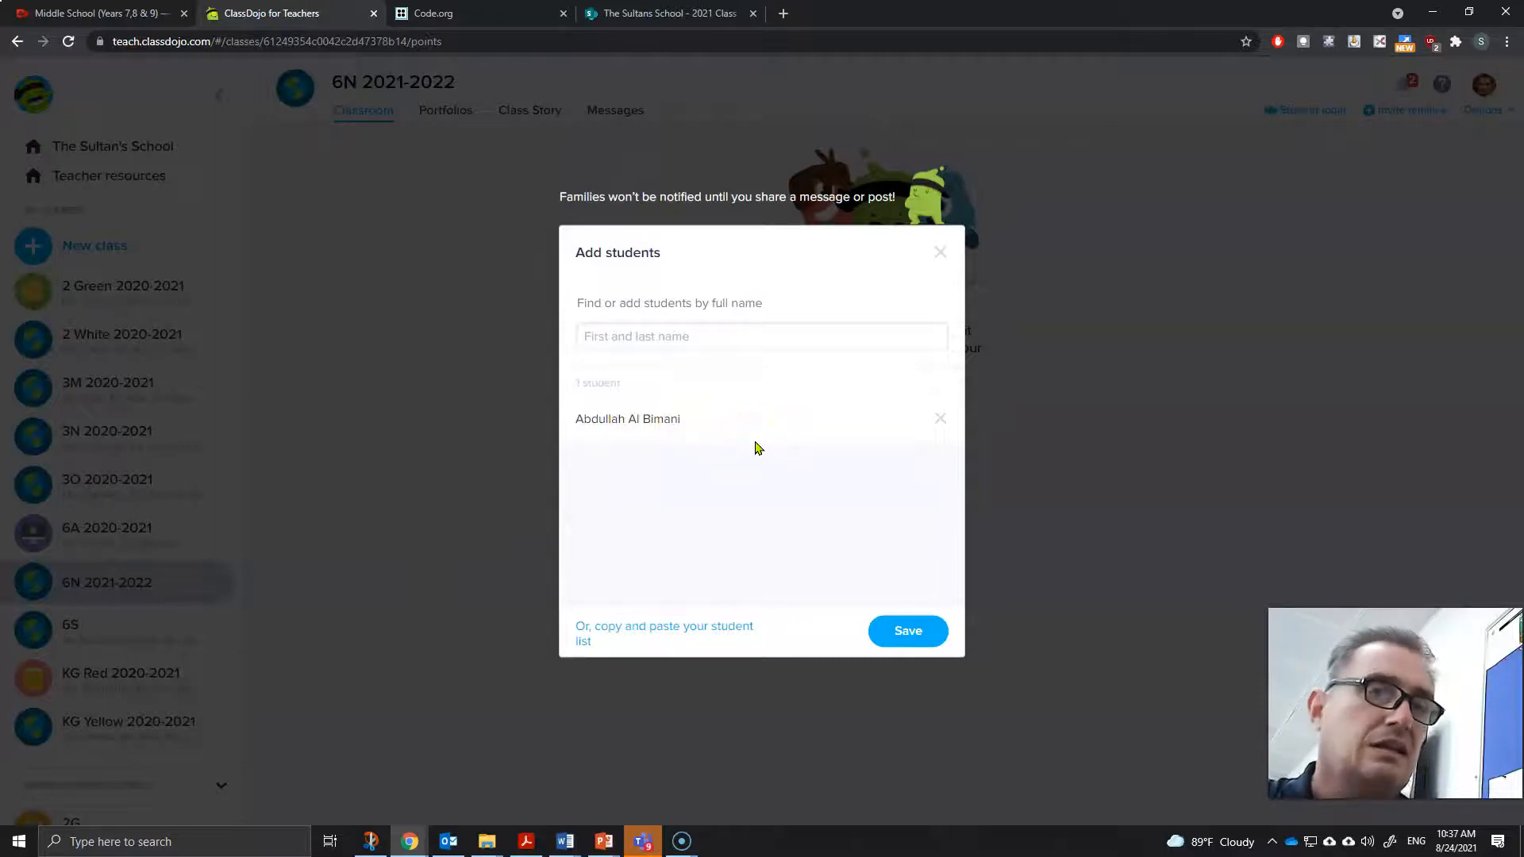
- Search the school directory for another student by surname and add the matching student to the list
left_click(648, 334)
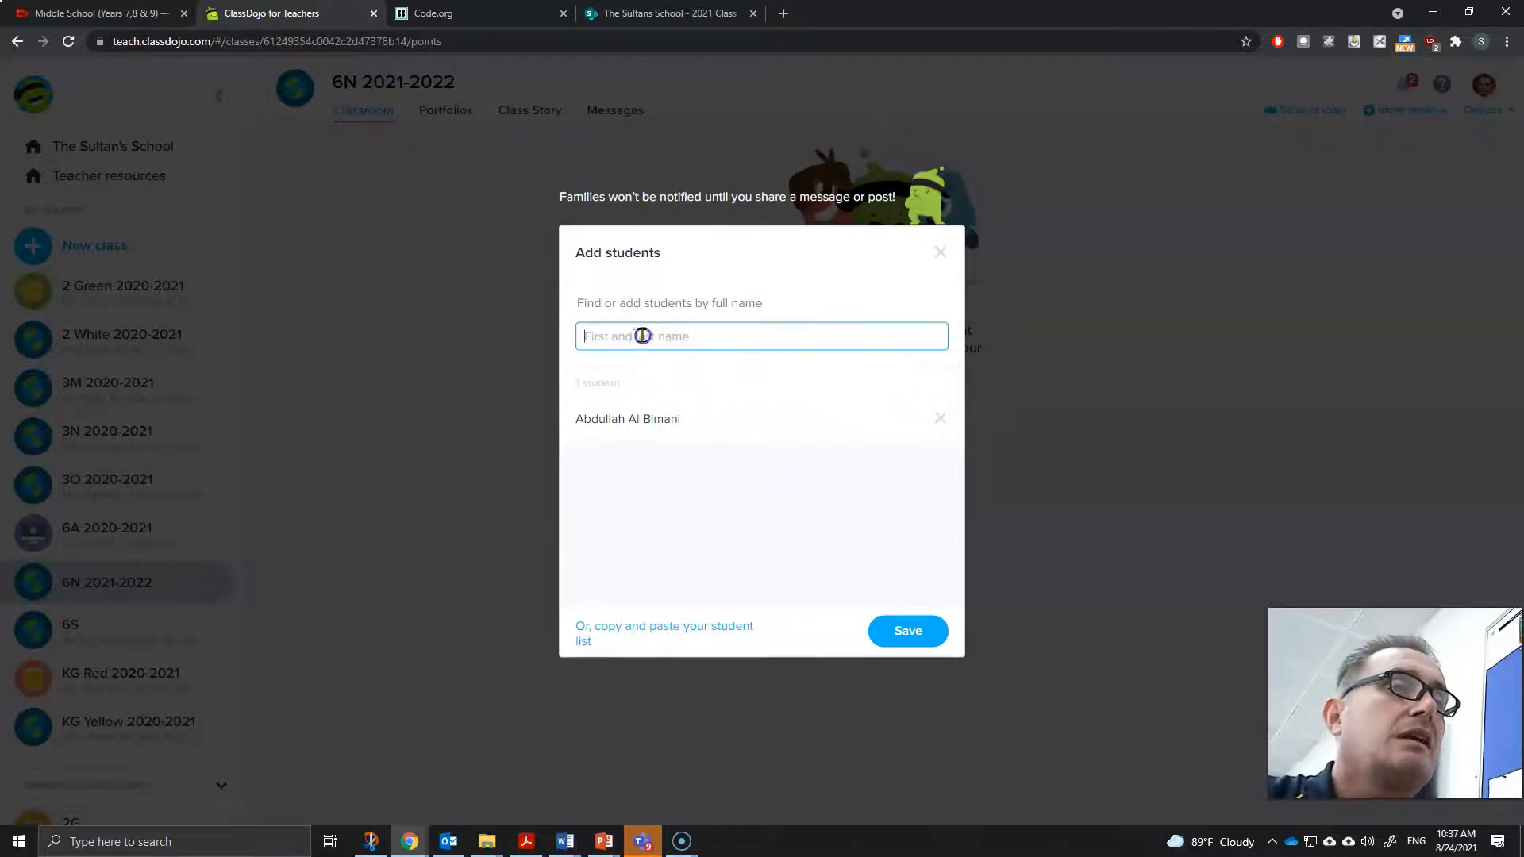
left_click(601, 337)
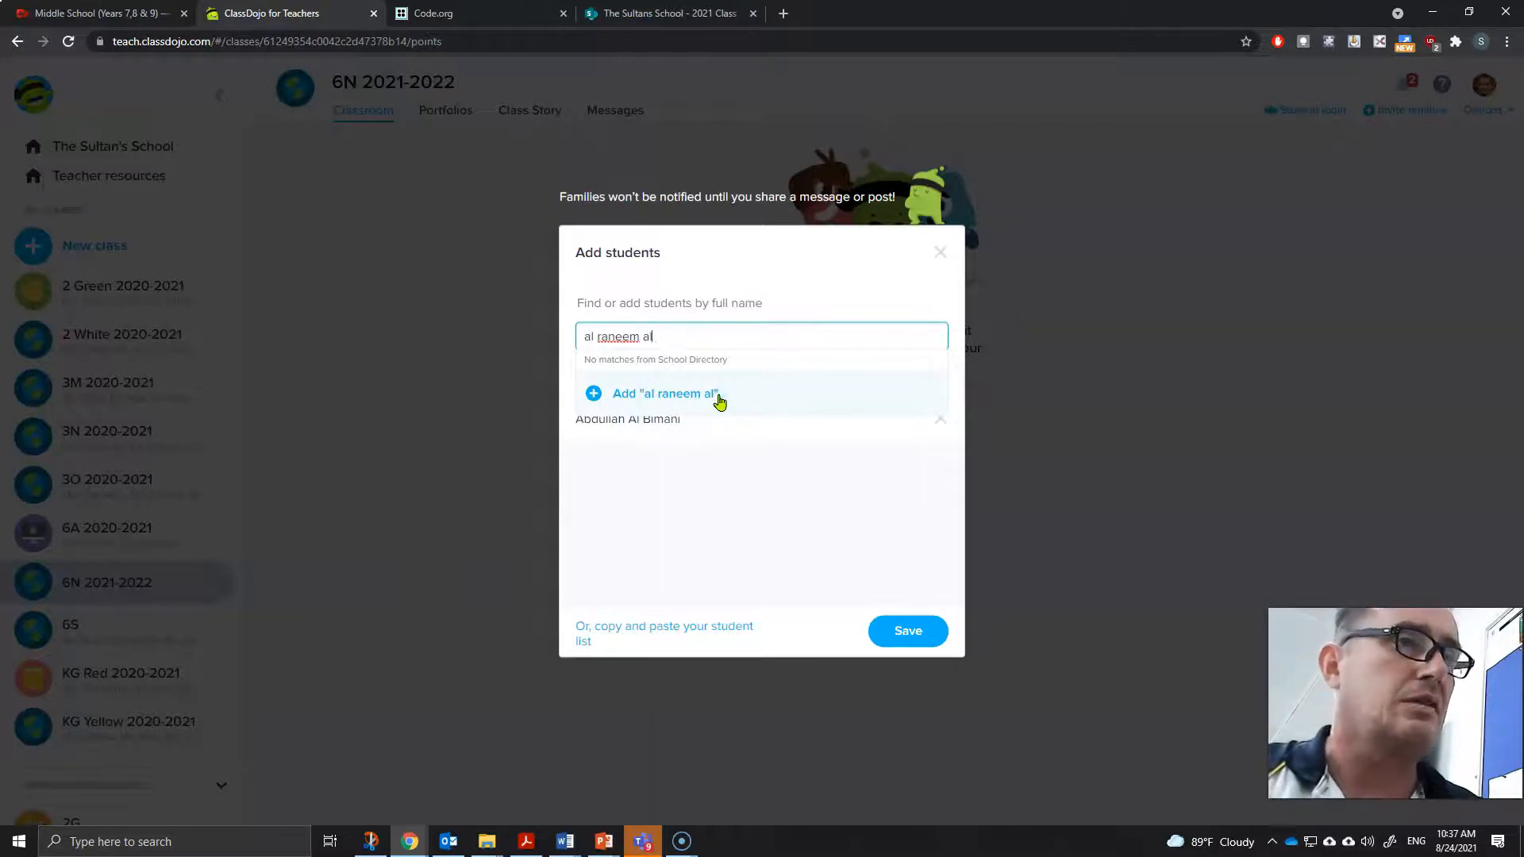
key("BackSpace")
key("BackSpace")
key("BackSpace")
key("BackSpace")
key("BackSpace")
key("BackSpace")
type("badi")
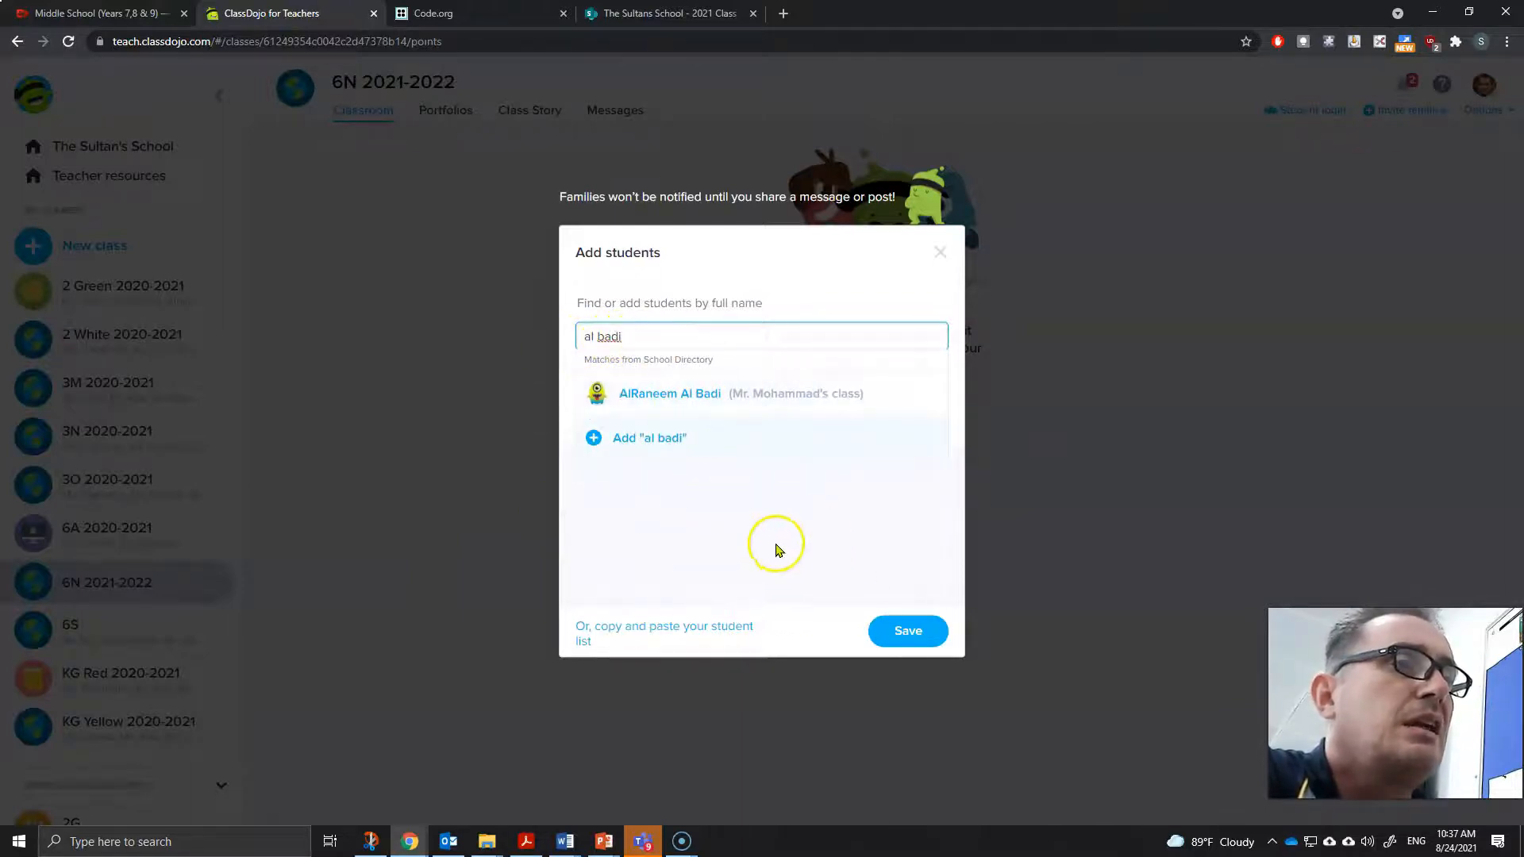
left_click(666, 402)
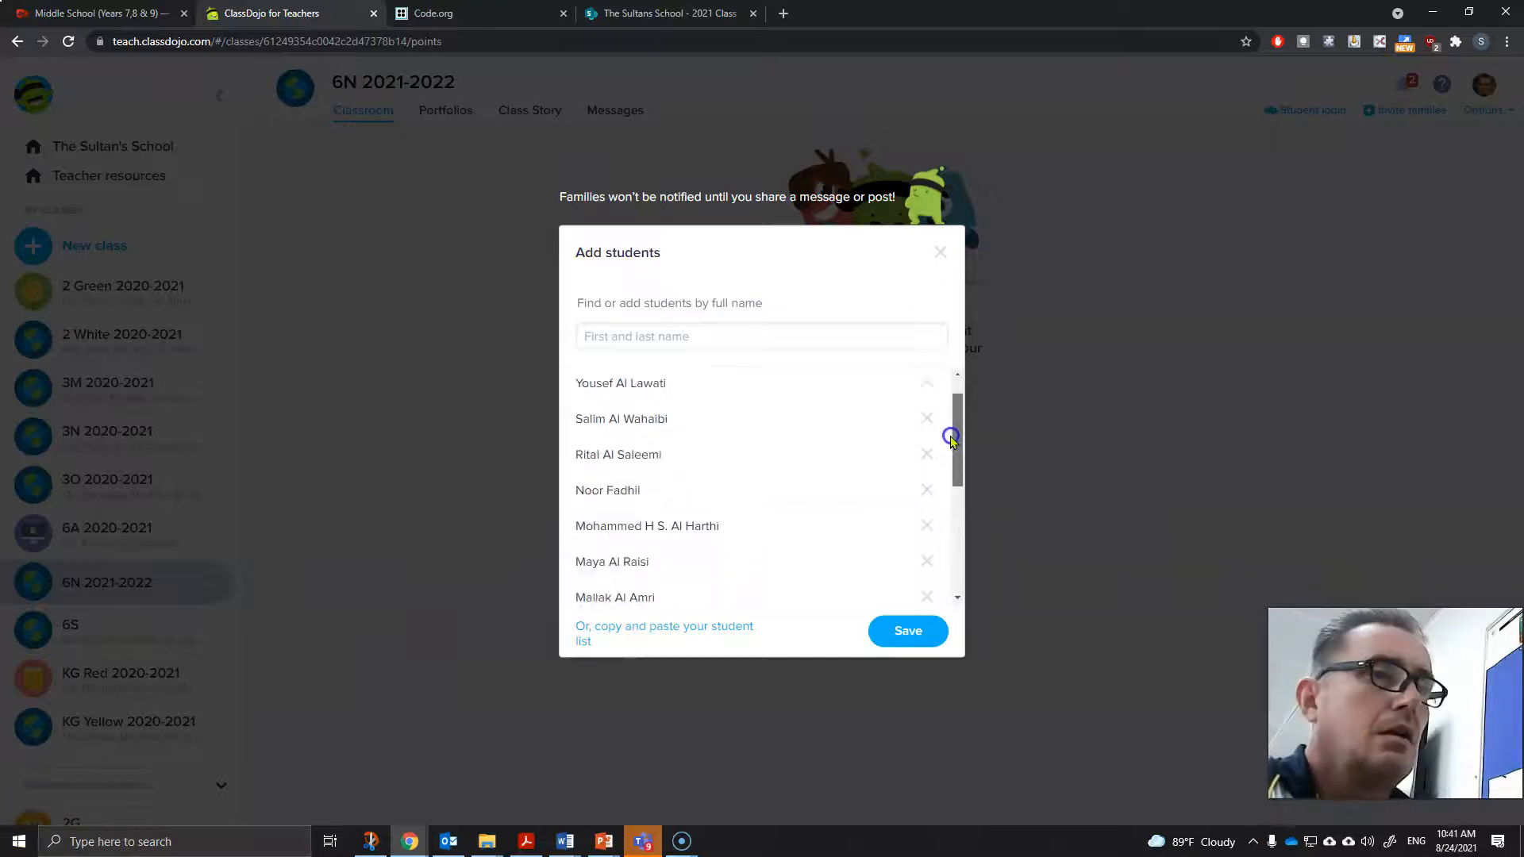
- Review the list of added students, save them to the class, and dismiss the congratulations popup
mouse_move(955, 432)
left_mouse_down()
mouse_move(971, 549)
mouse_move(957, 532)
mouse_move(958, 409)
left_mouse_up()
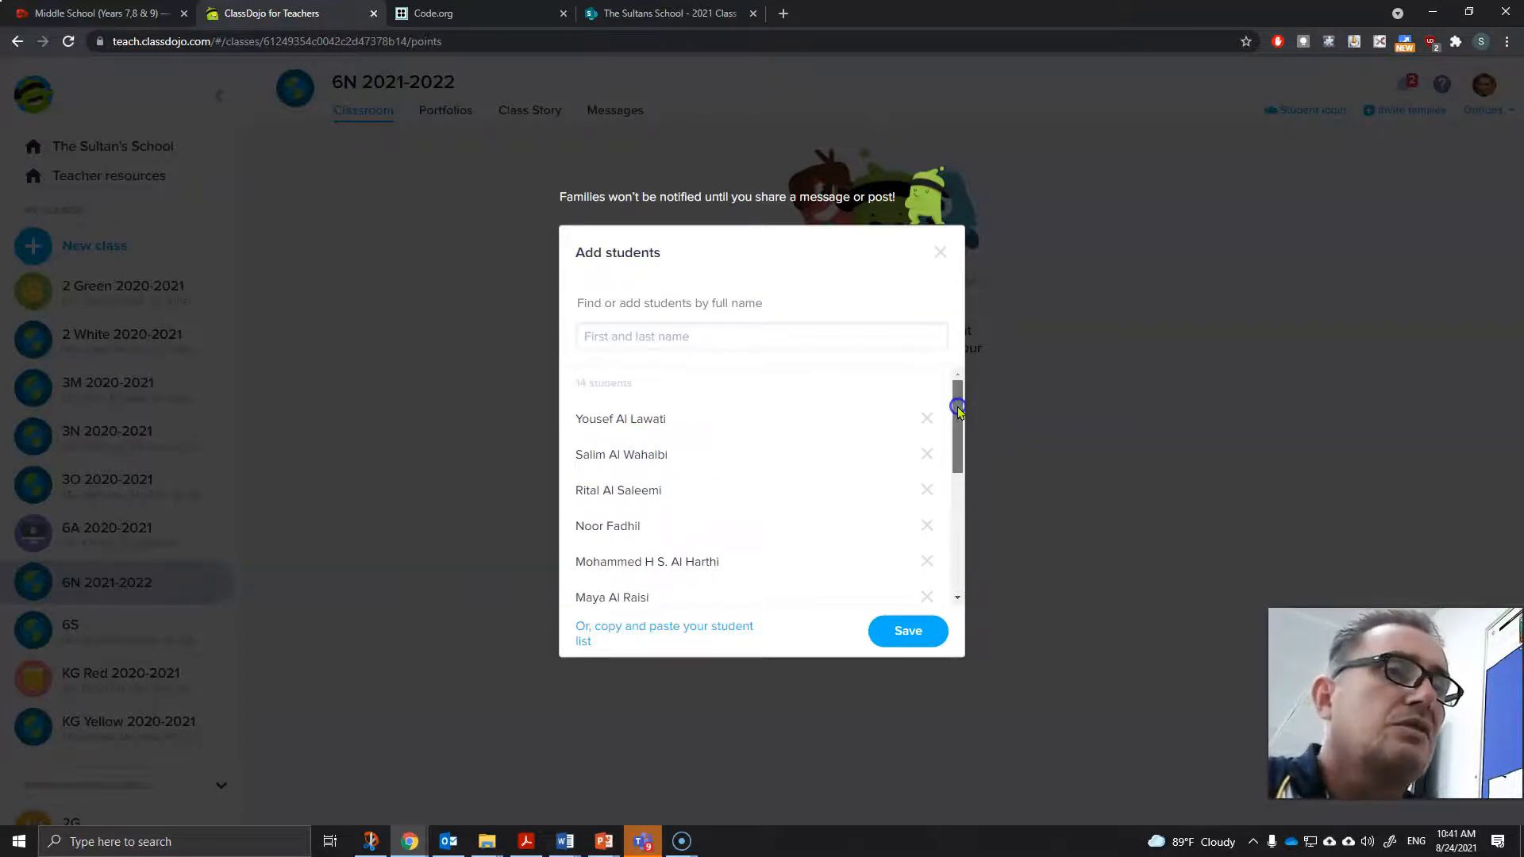
left_click_drag(958, 419, 957, 468)
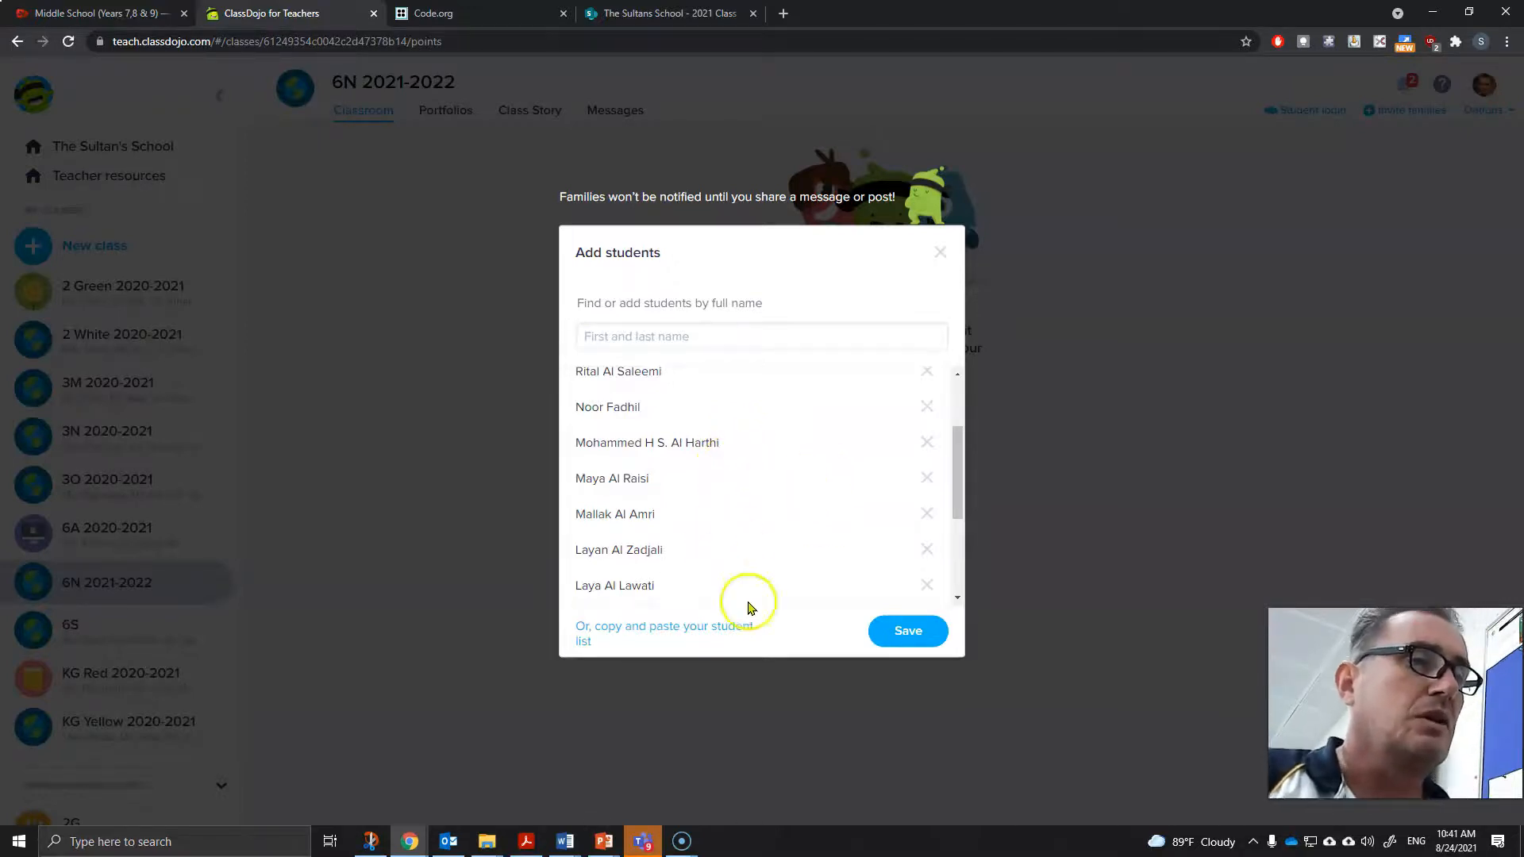
left_click(912, 635)
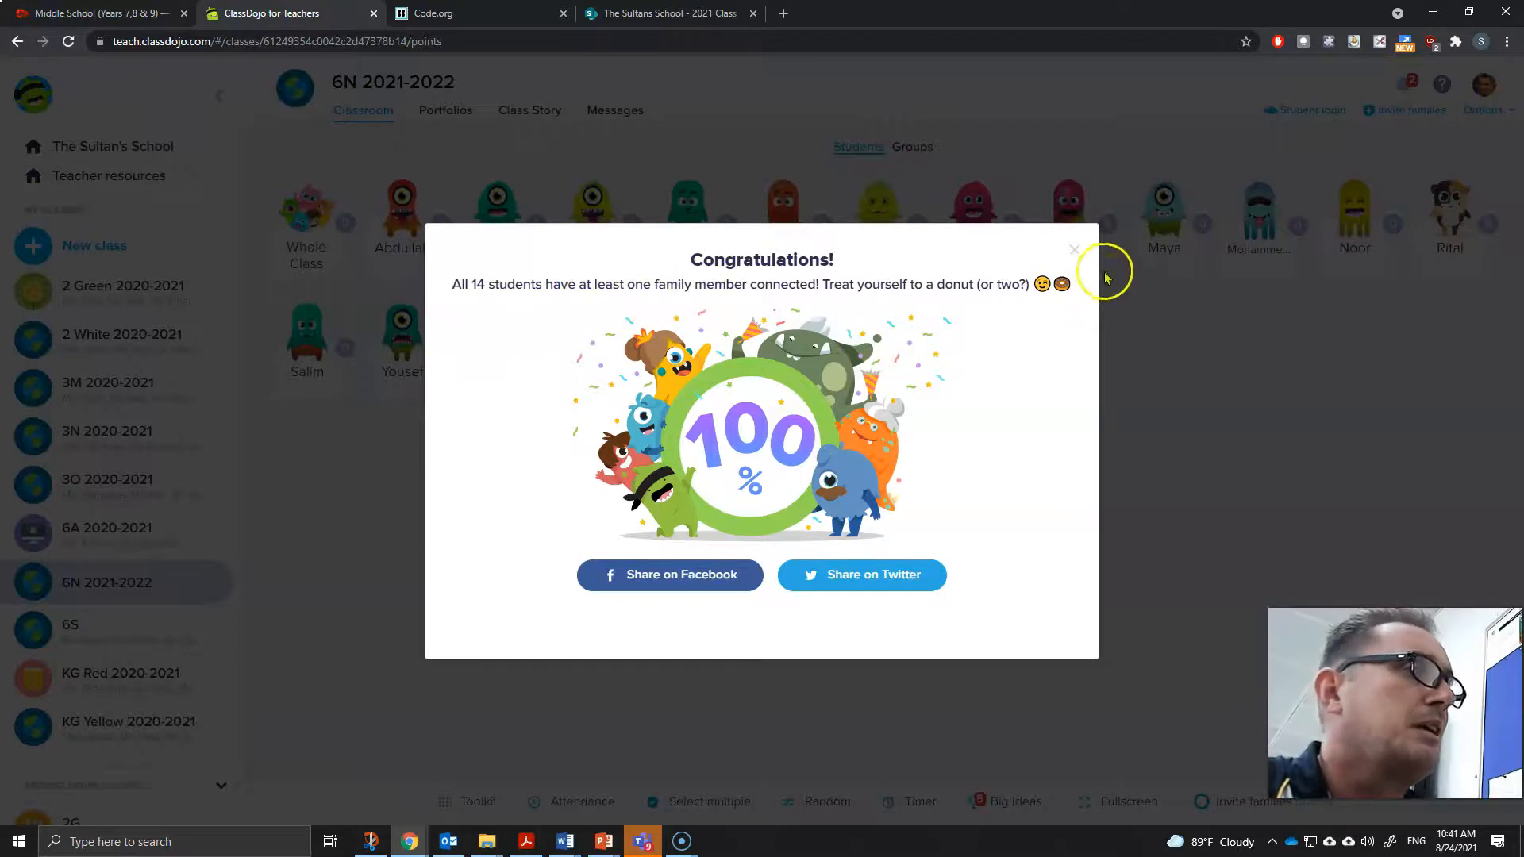
left_click(1076, 254)
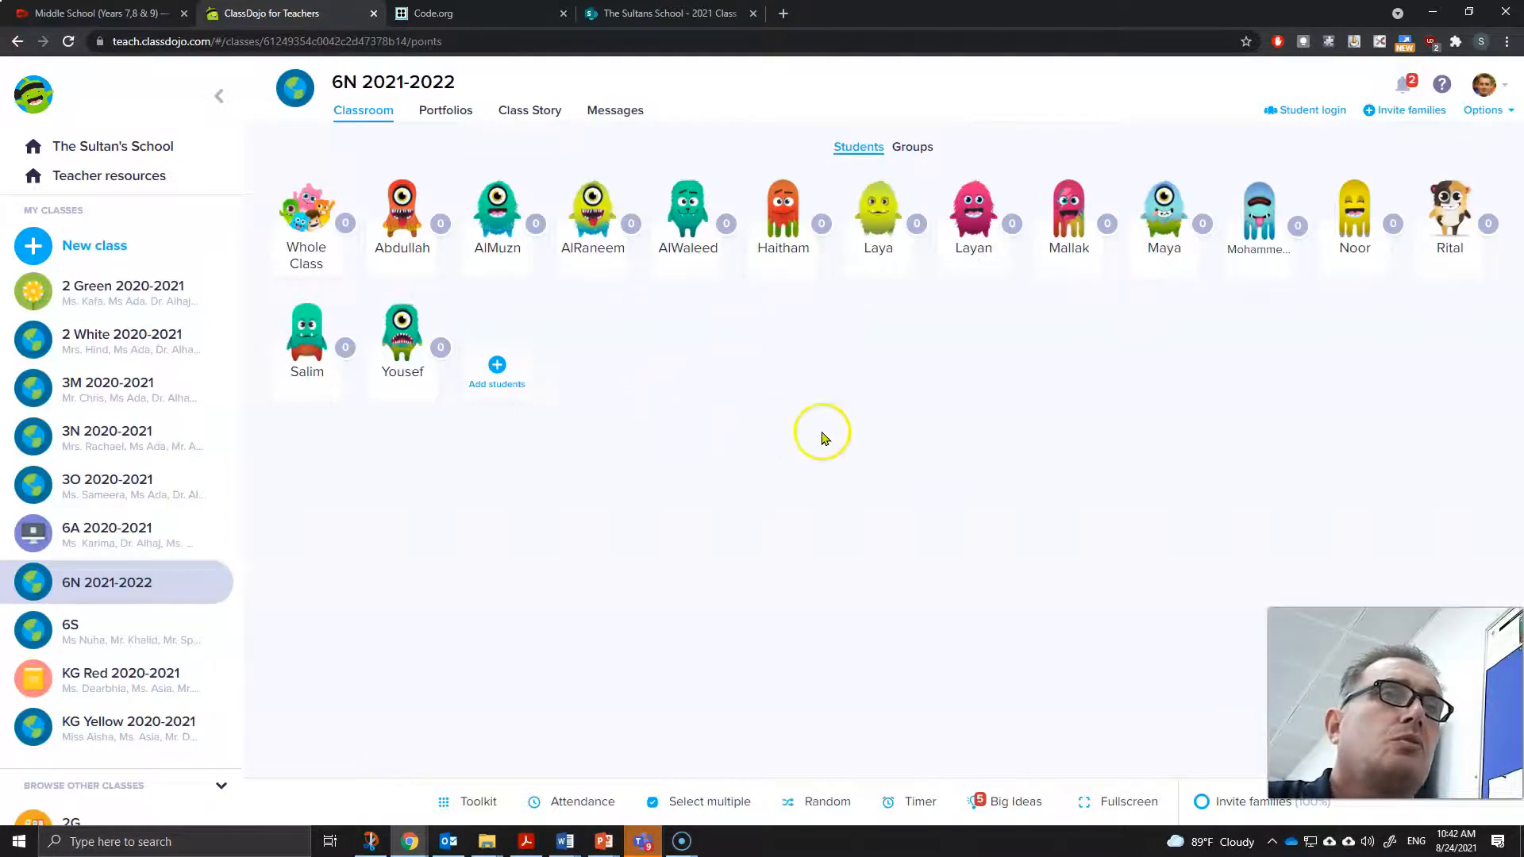
- Open Add students, enter a new student's full name, add them, save the list, and close the connect-parents popup
left_click(498, 367)
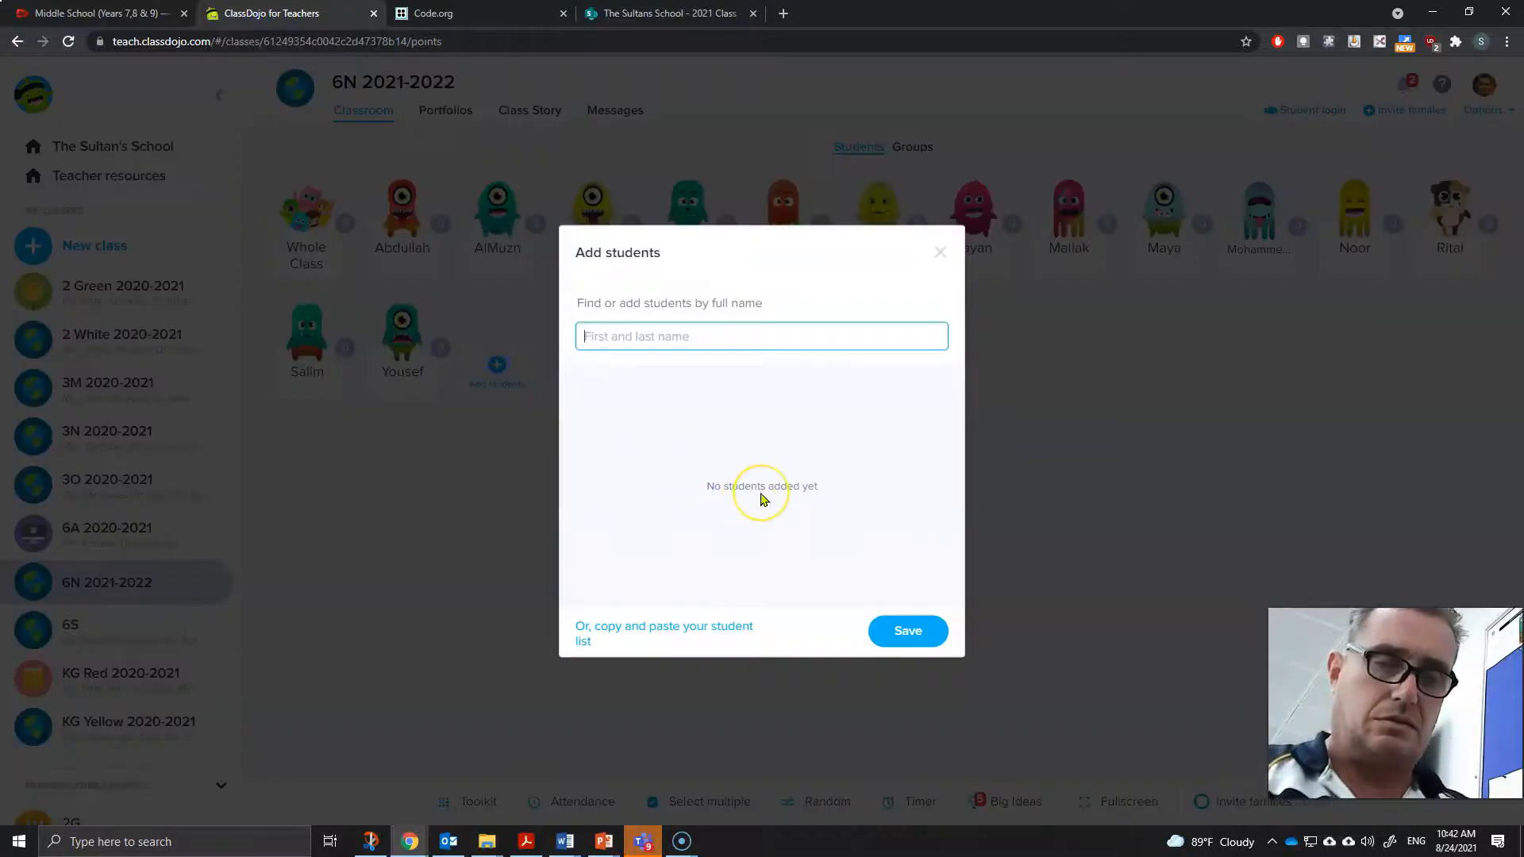
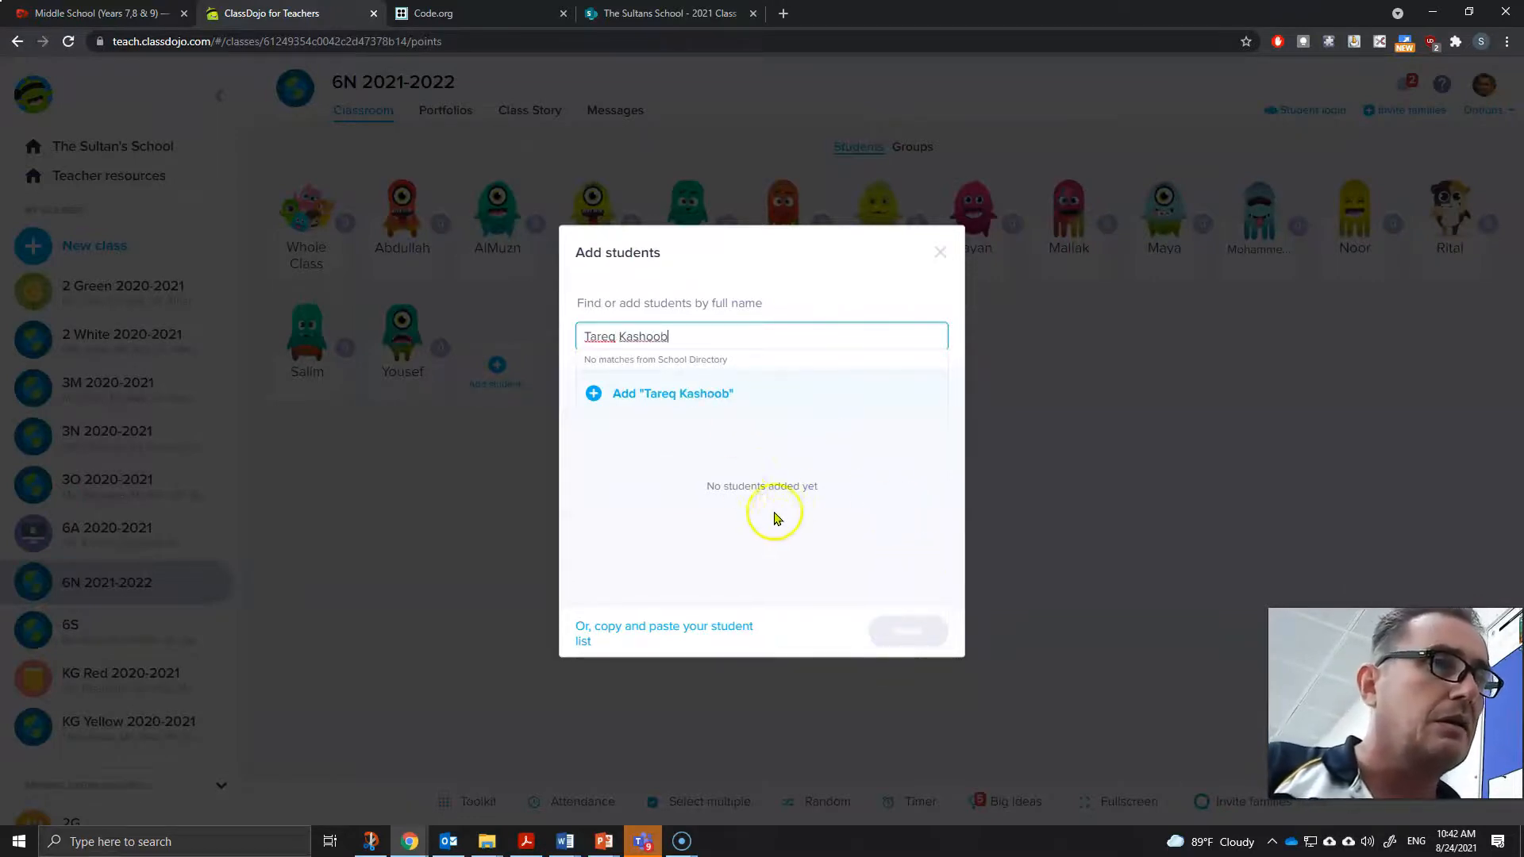
left_click(608, 397)
left_click(912, 631)
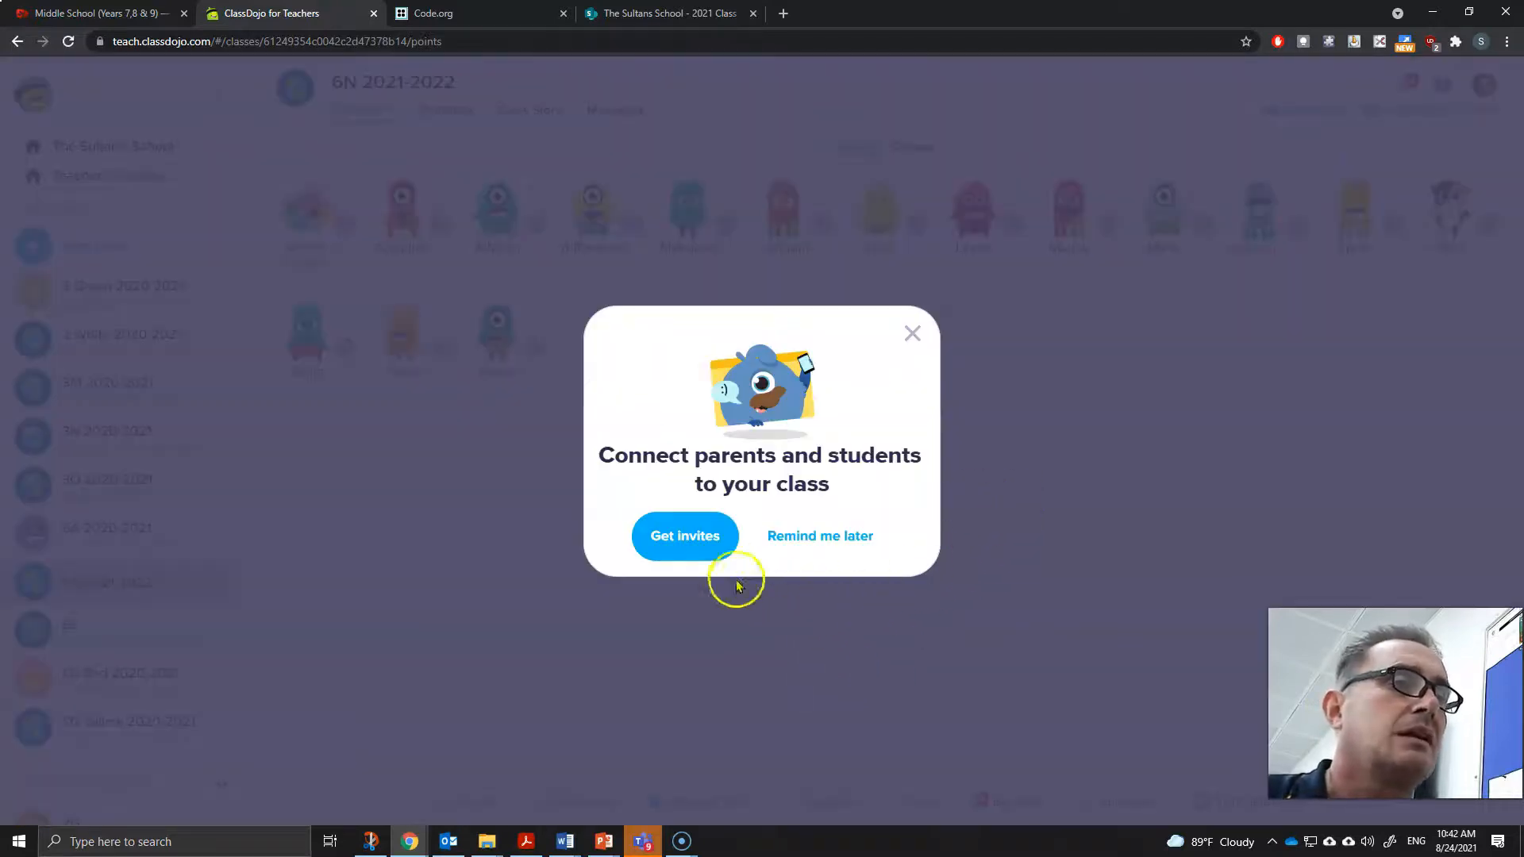
left_click(912, 334)
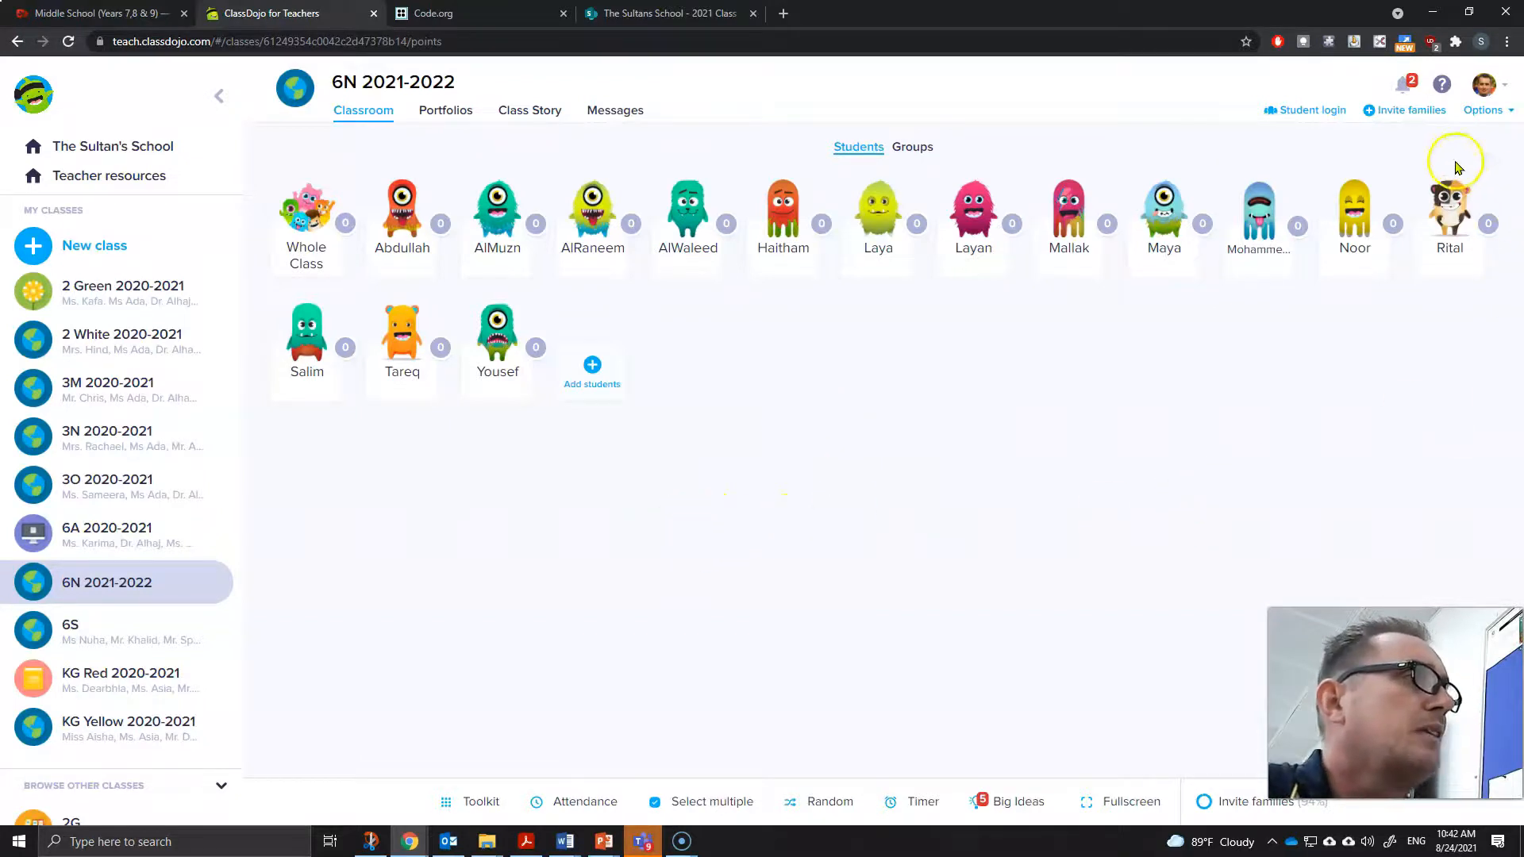
- Open the class's edit dialog and review its Students, Families and Skills tabs before closing it
left_click(1505, 111)
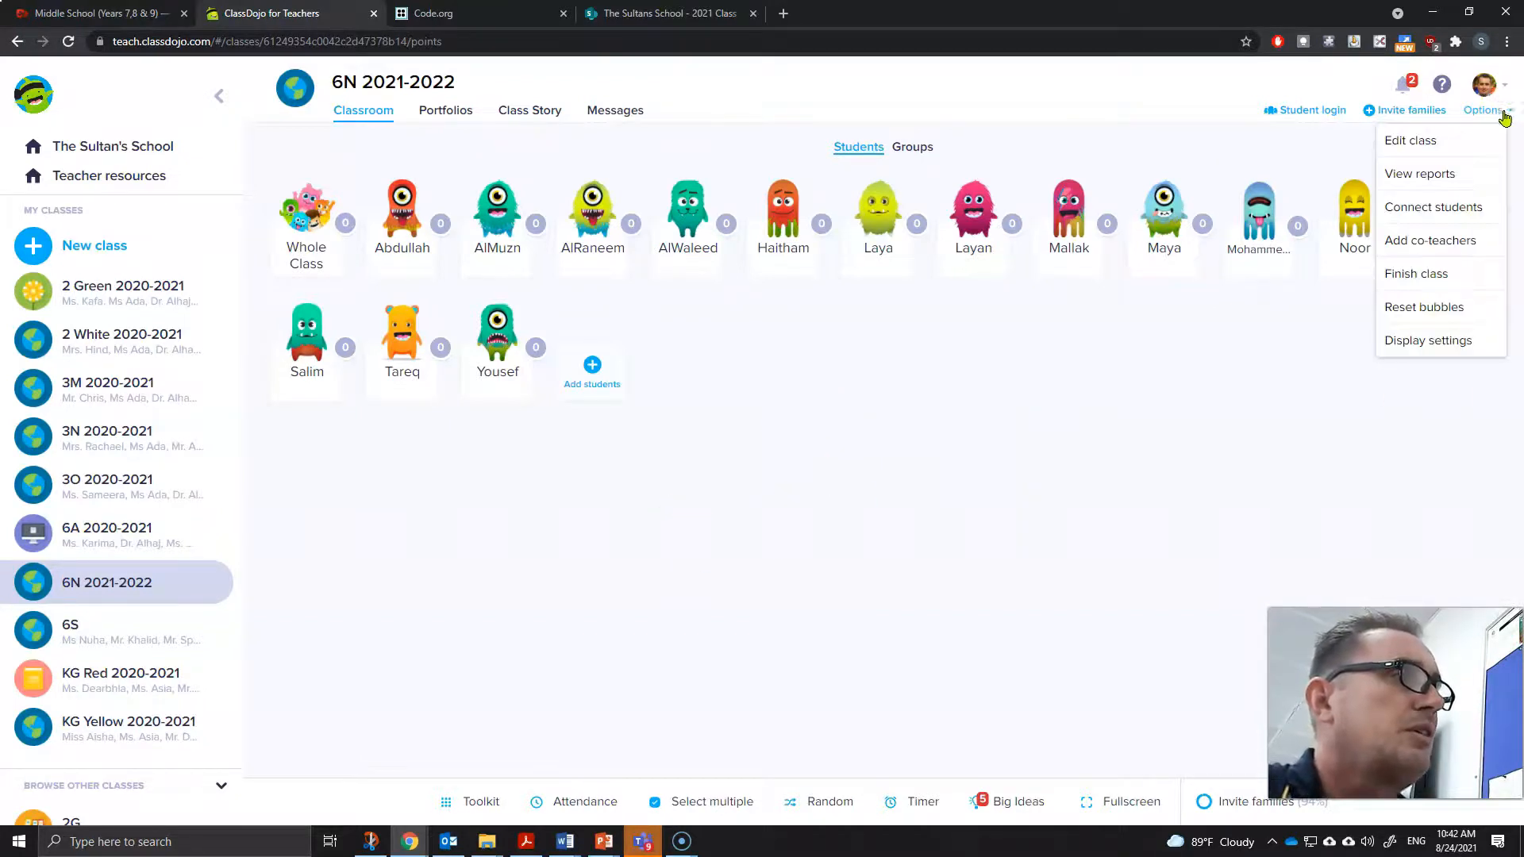
left_click(1438, 143)
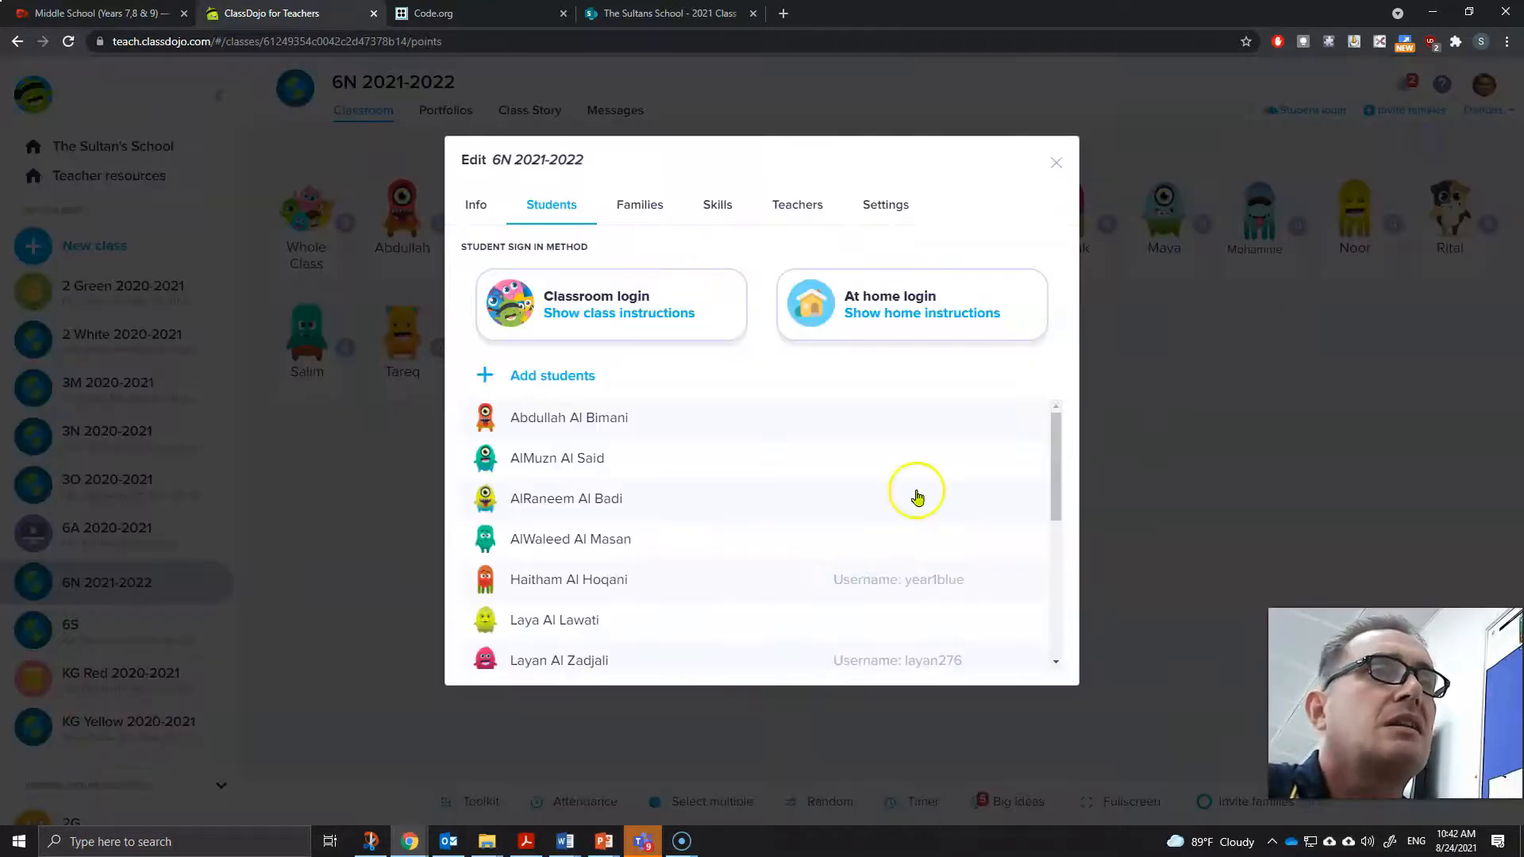
left_click(641, 208)
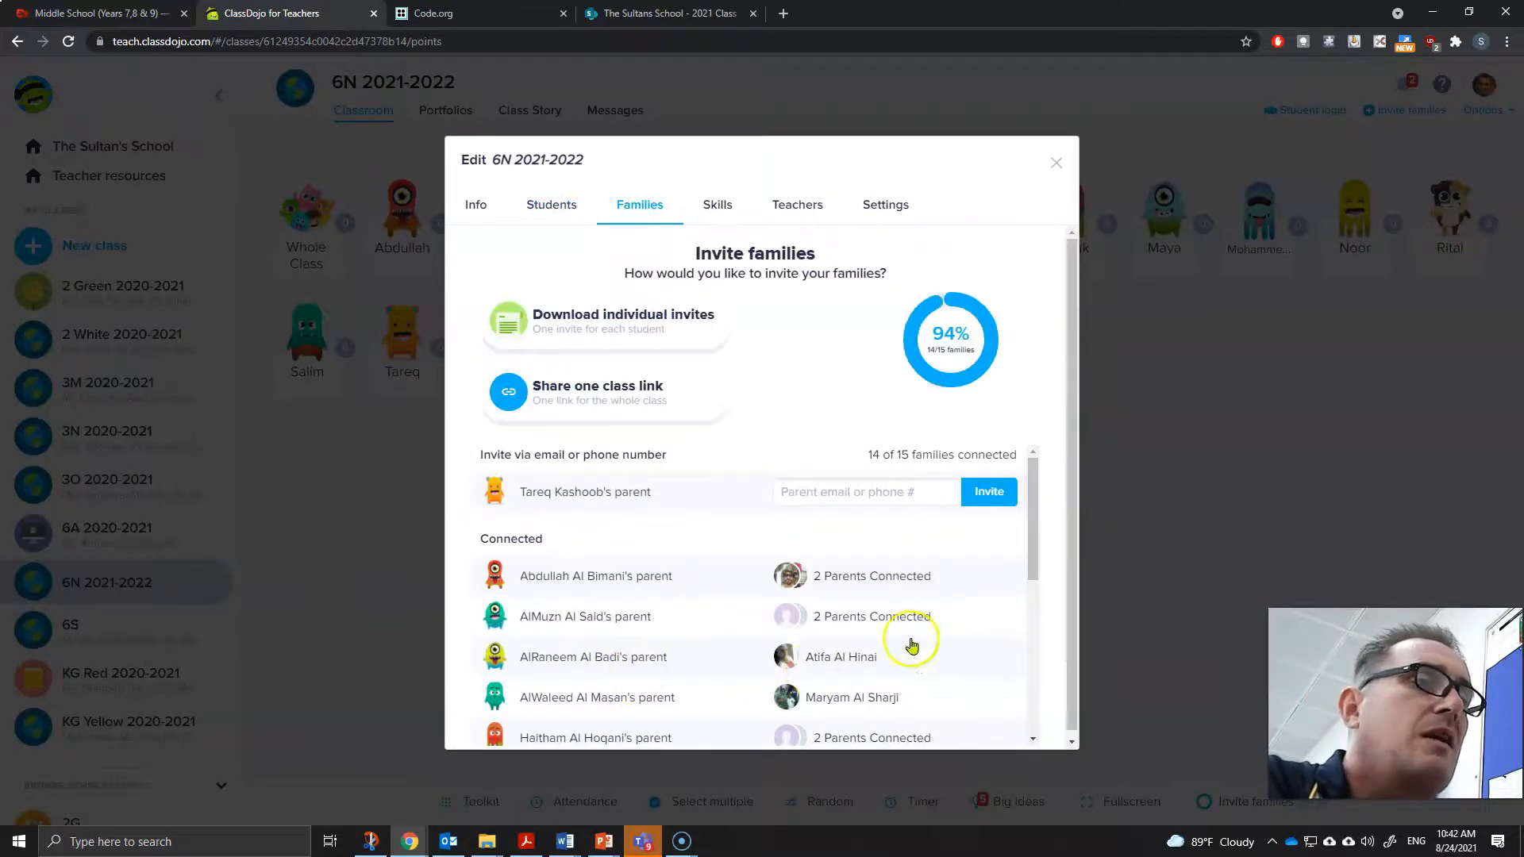
left_click(718, 209)
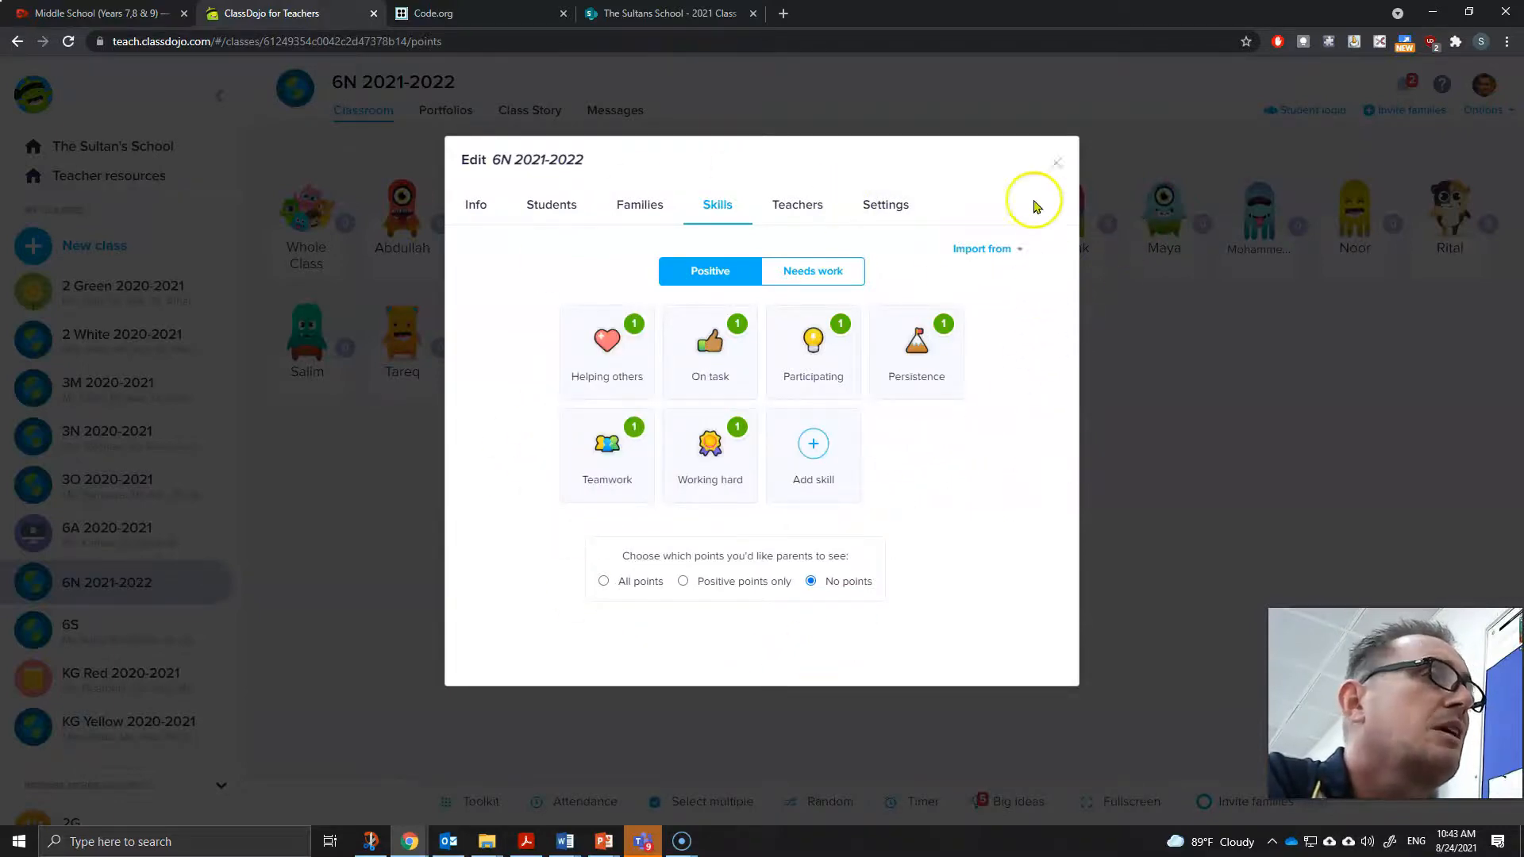
left_click(1057, 167)
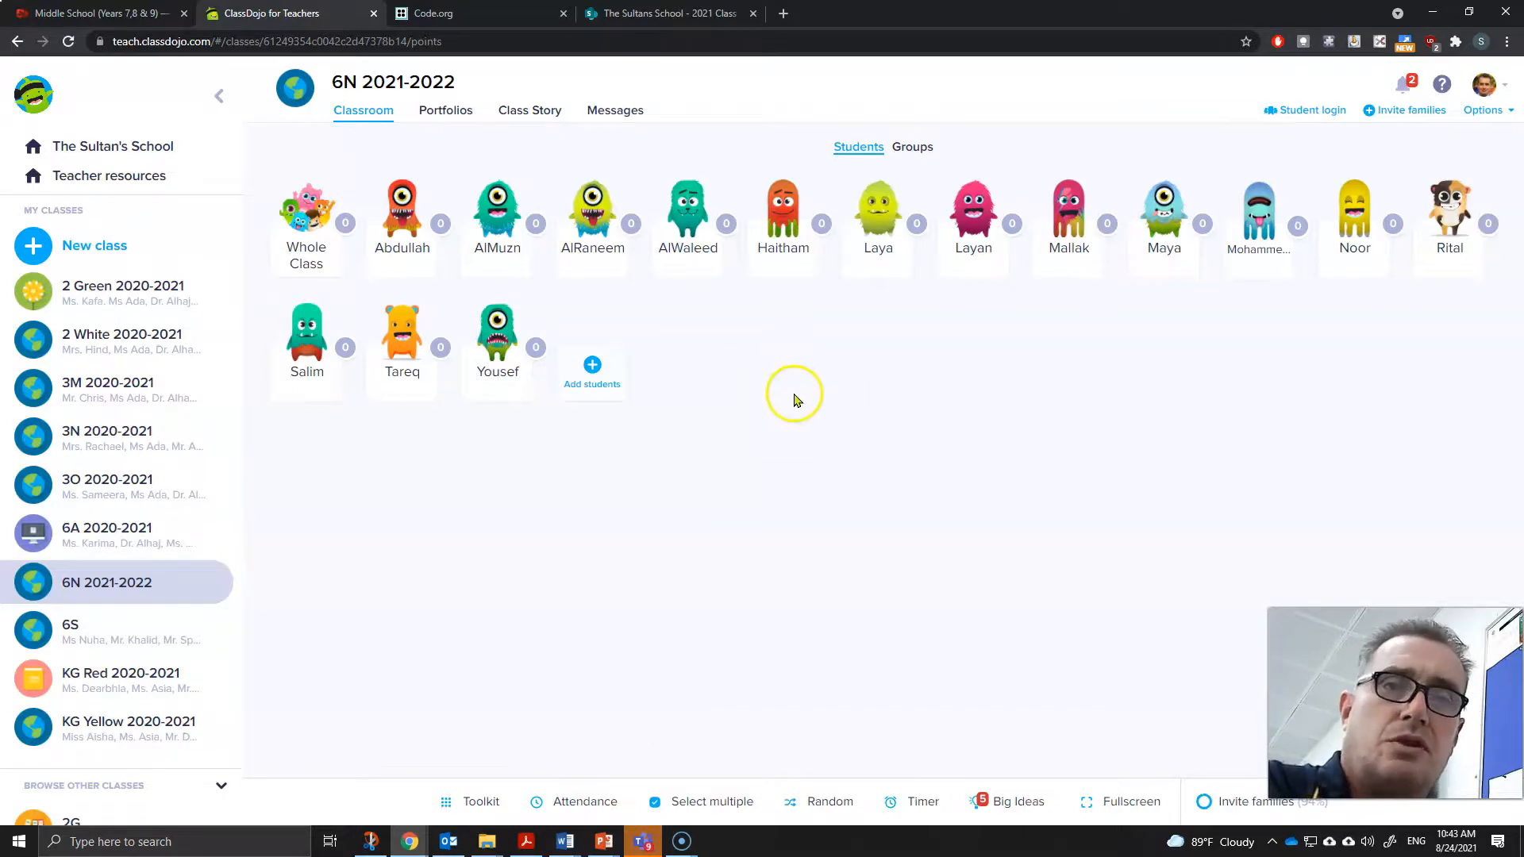
- Reopen the class's edit dialog and, in its Settings, disable Class Story comments, confirm, and close the dialog
left_click(1511, 113)
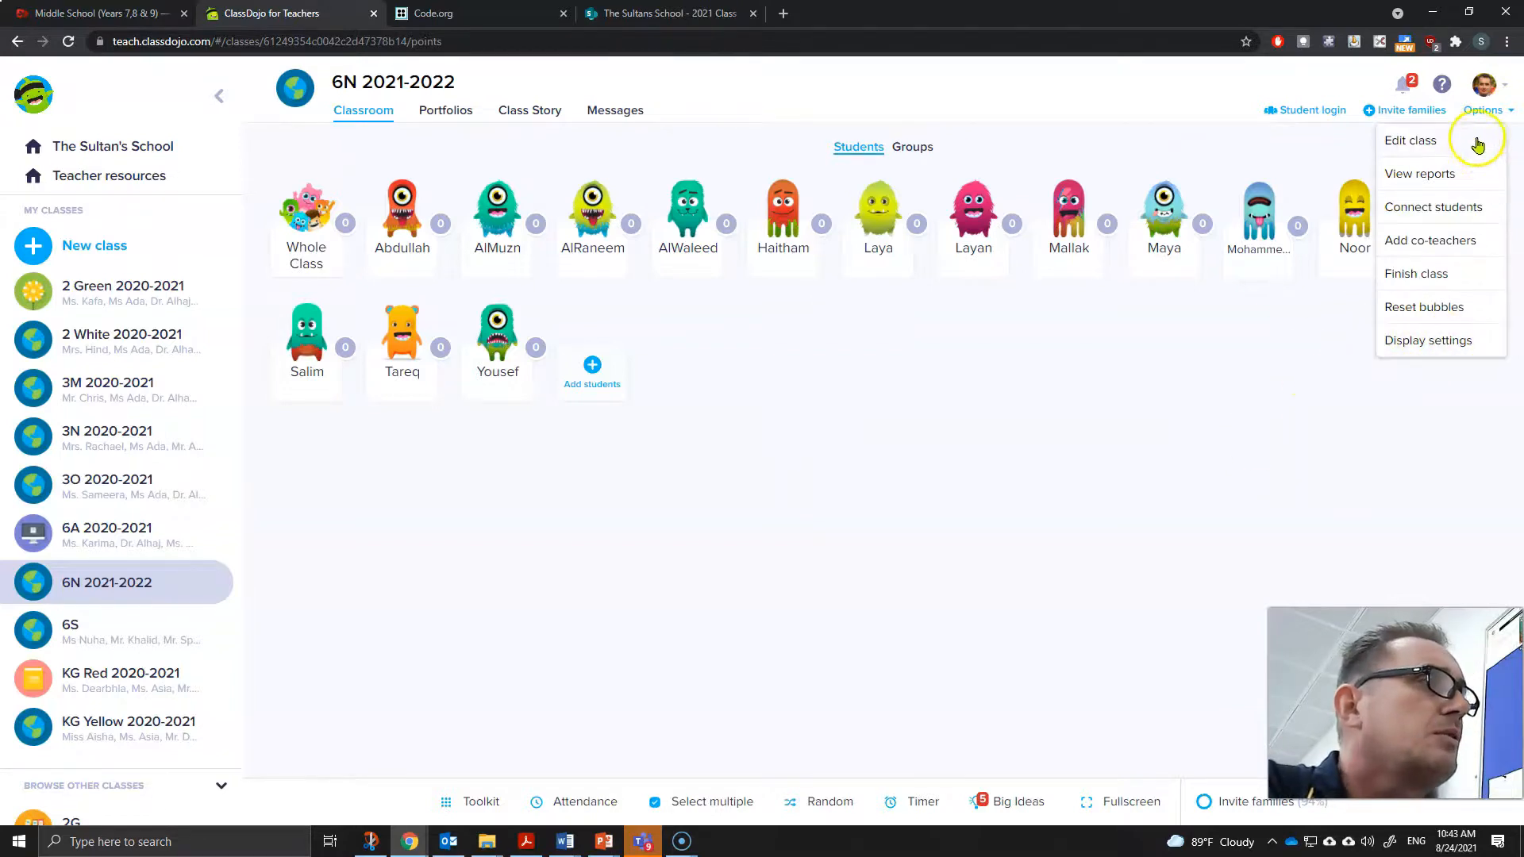
left_click(1443, 138)
left_click(886, 210)
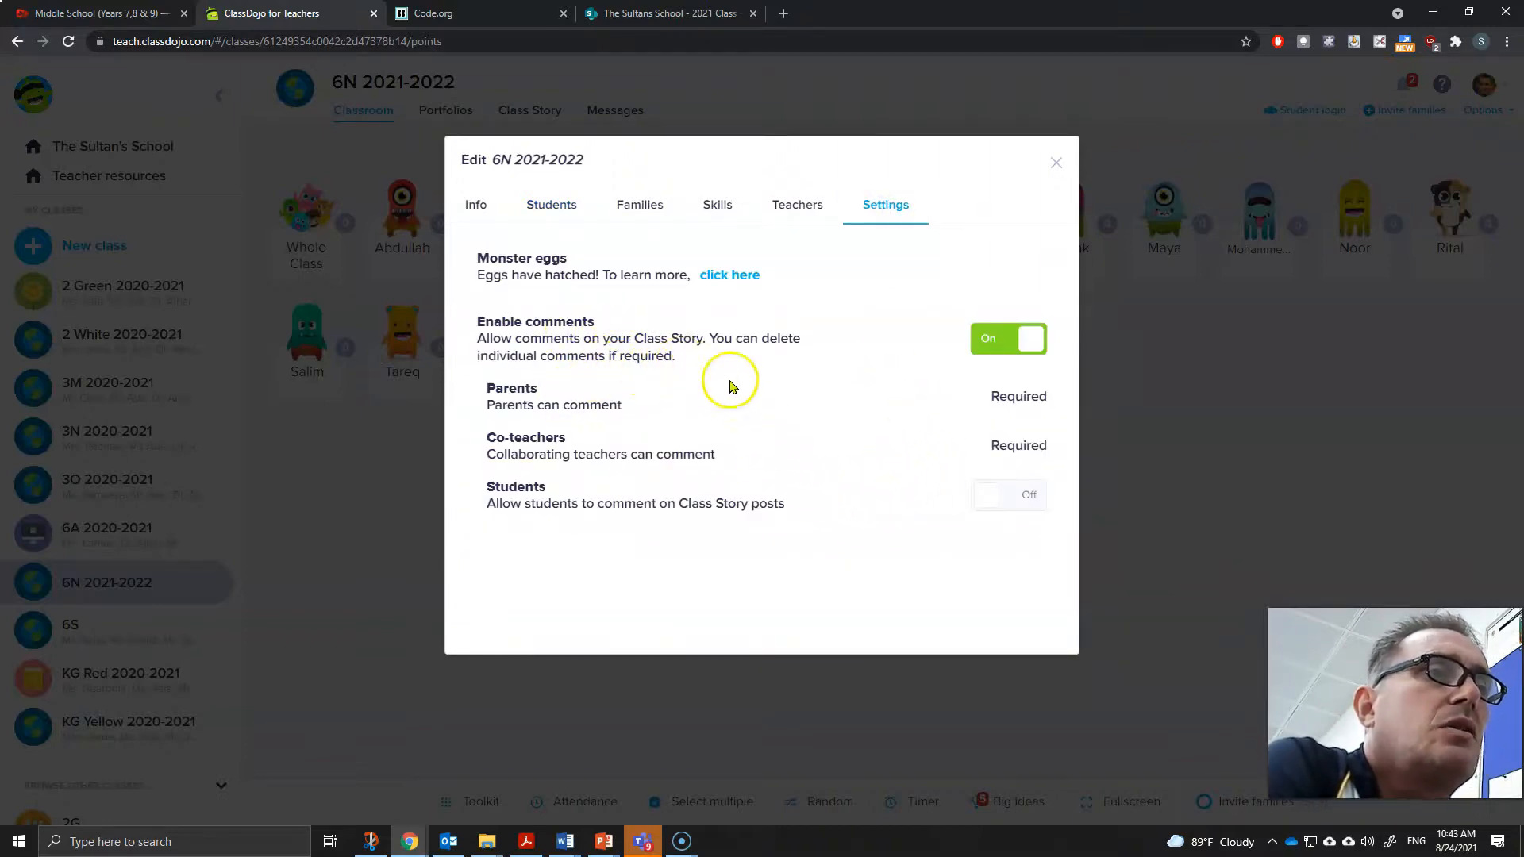
left_click(986, 343)
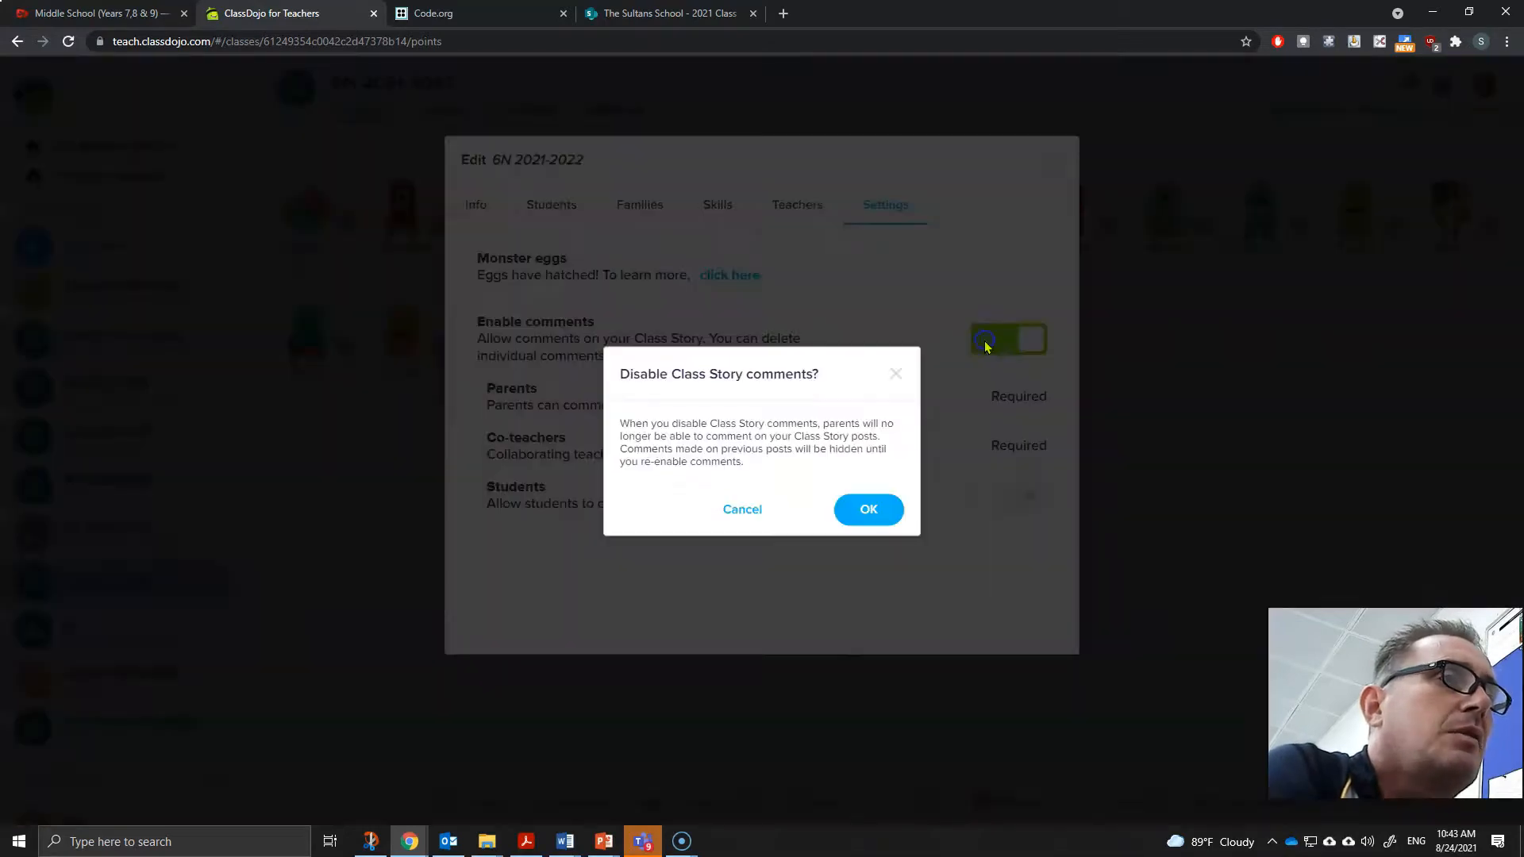
left_click(869, 510)
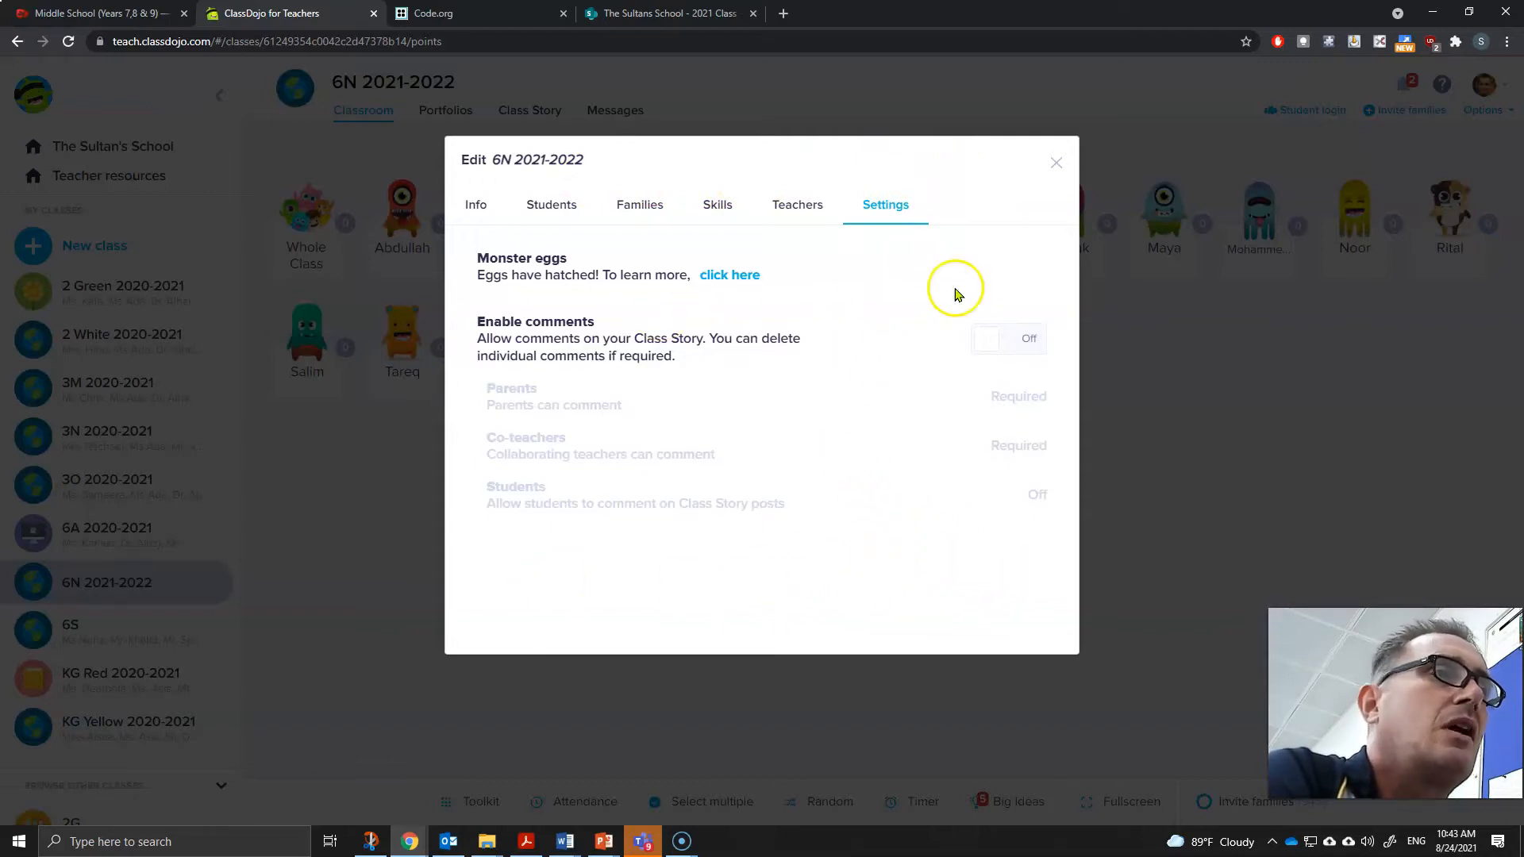
key("Escape")
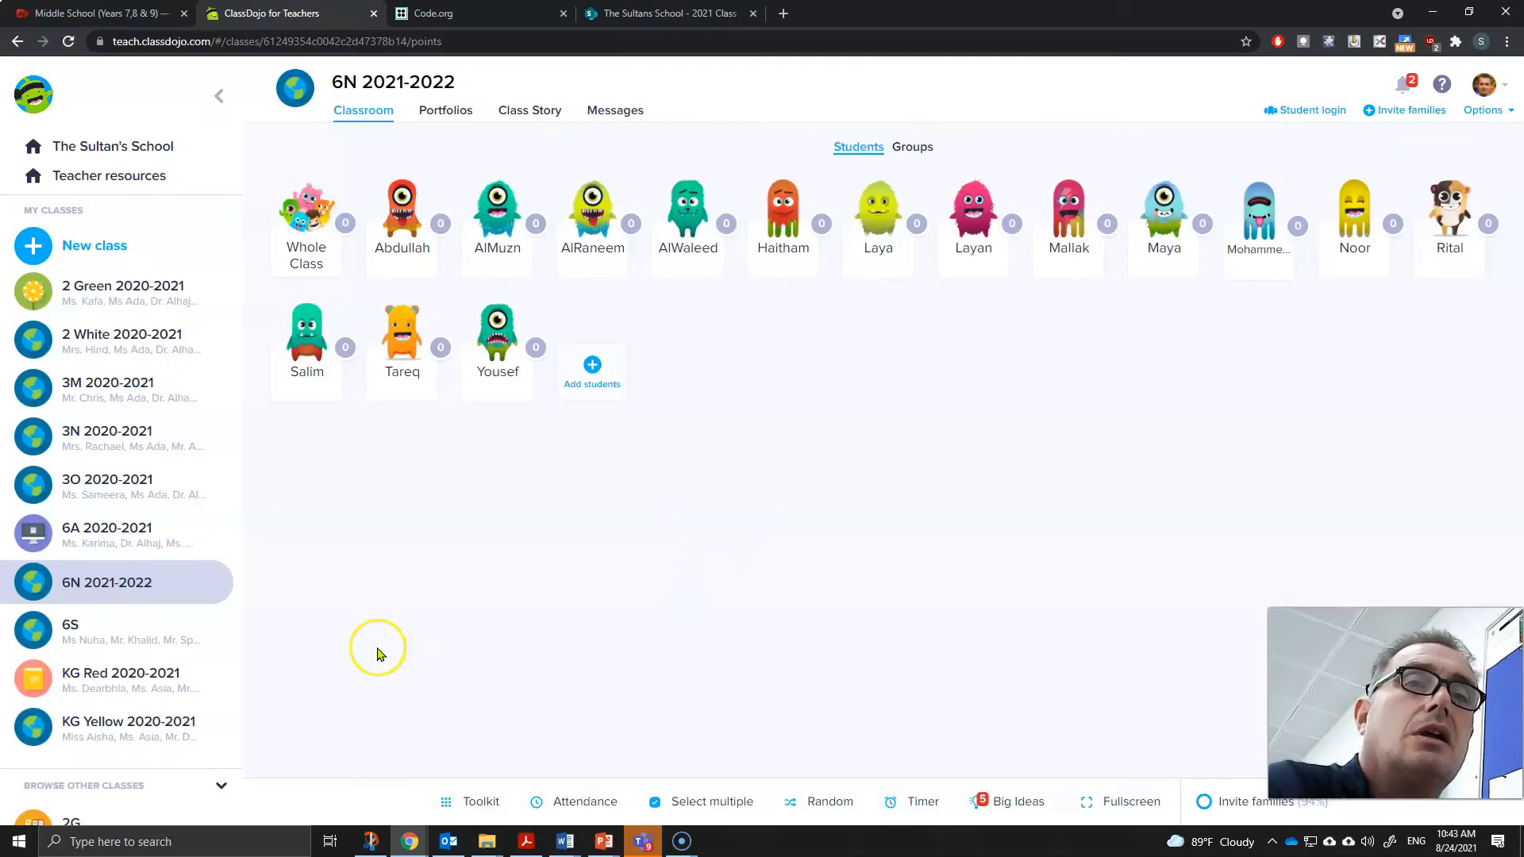